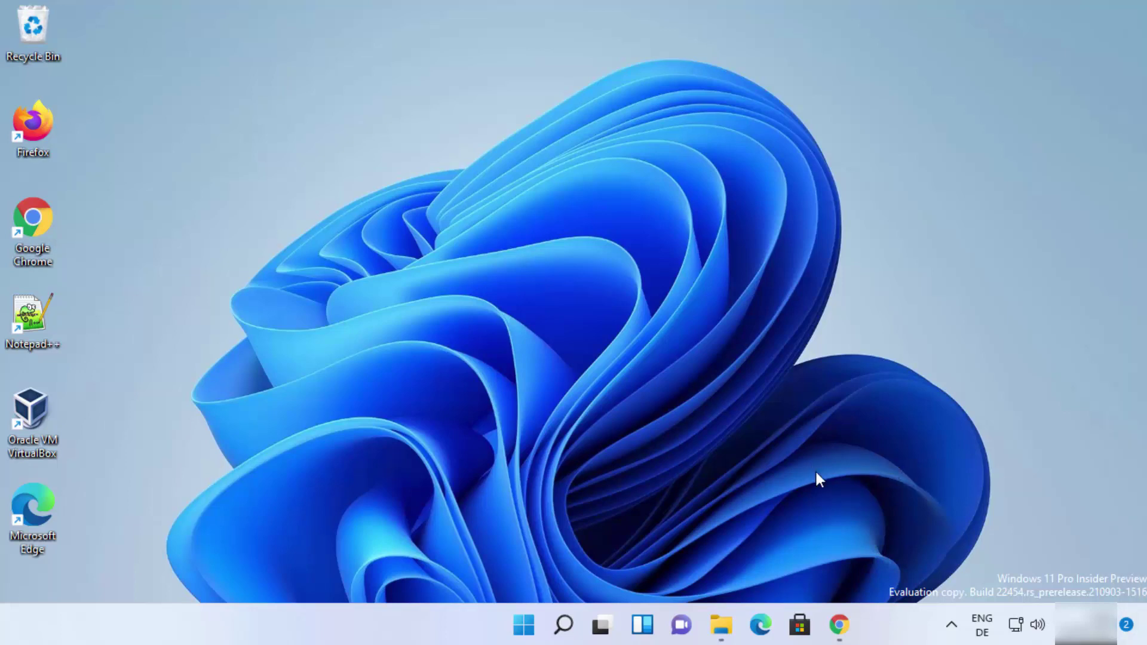
Step: Restore the winrar search results in Chrome and open the first result, win-rar.com
{"action": "left_click", "coordinate": [839, 625]}
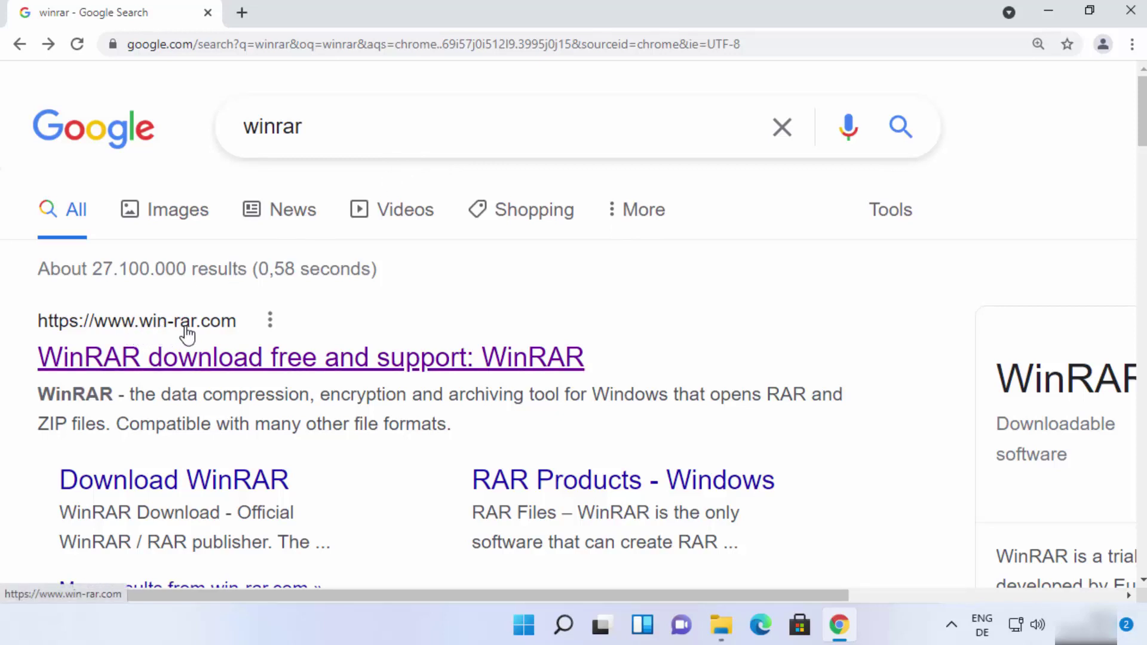
{"action": "left_click", "coordinate": [255, 359]}
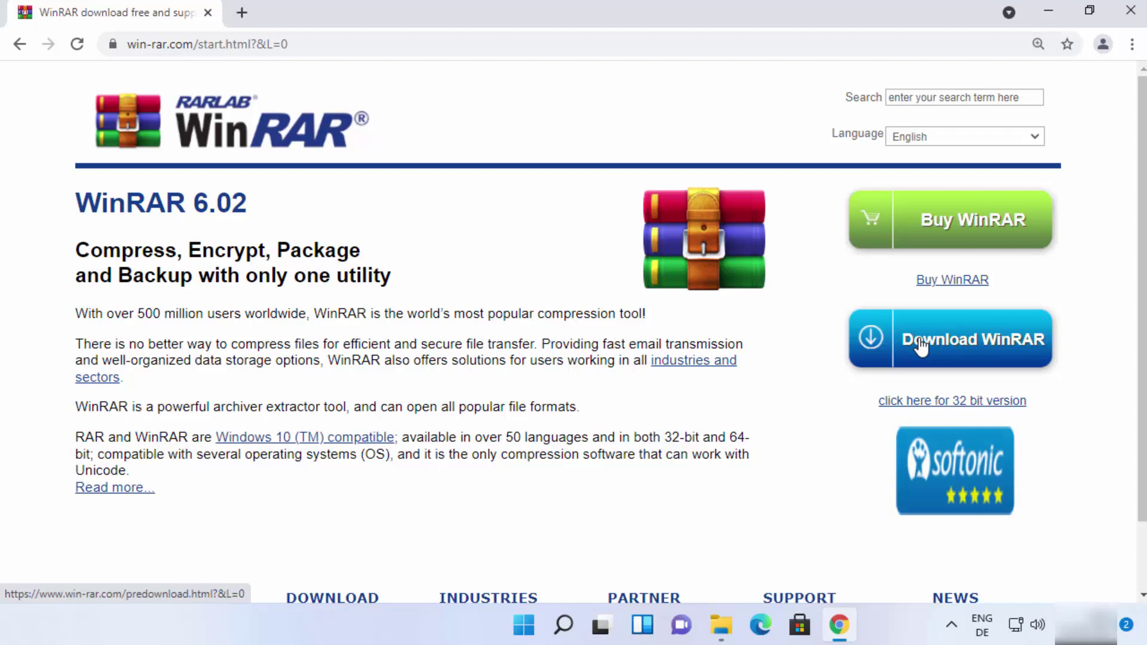
Step: Download winrar-x64-602.exe from win-rar.com, run it from the download bar, and minimize Chrome
{"action": "left_click", "coordinate": [961, 351]}
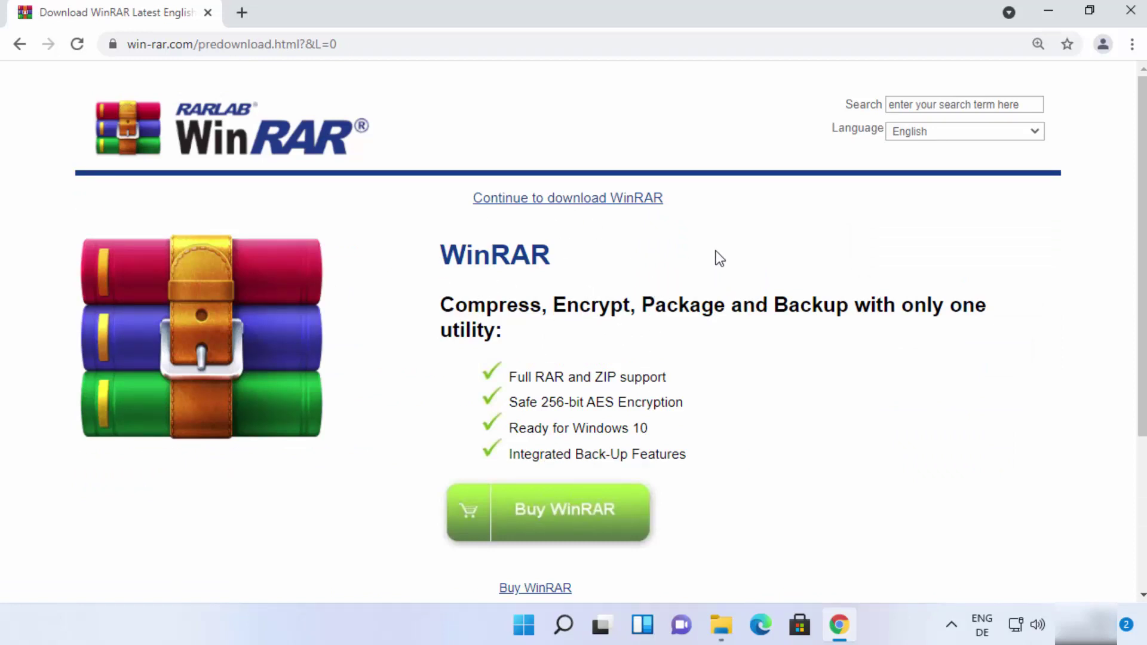
{"action": "scroll", "coordinate": [780, 240], "scroll_direction": "down", "scroll_amount": 3}
{"action": "scroll", "coordinate": [780, 240], "scroll_direction": "down", "scroll_amount": 2}
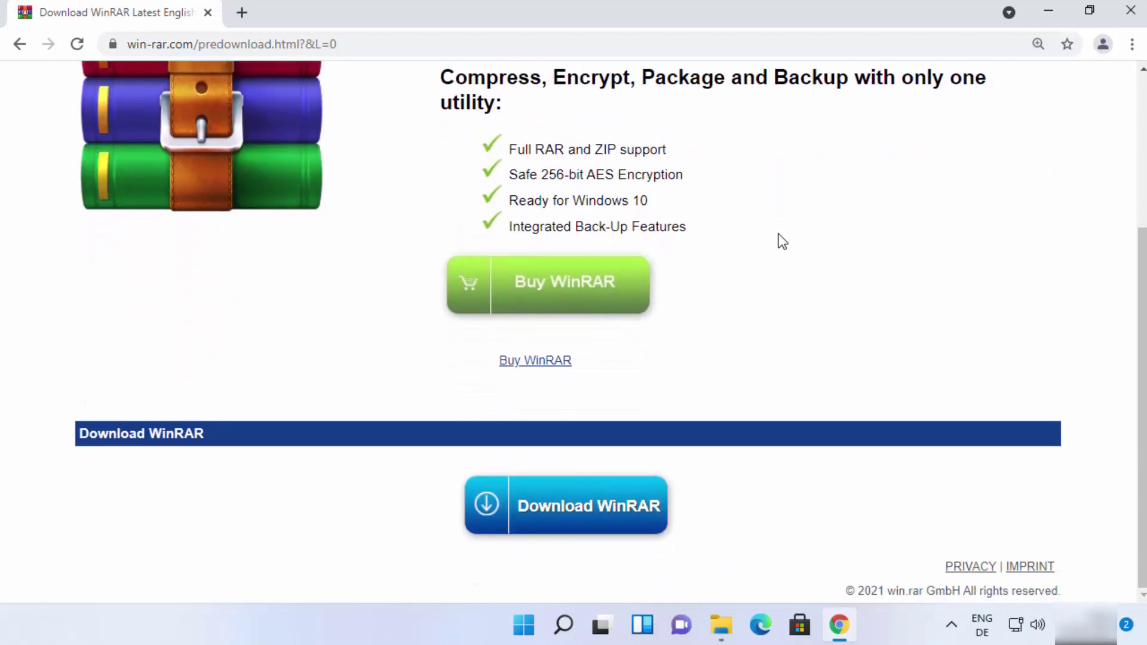
{"action": "left_click", "coordinate": [575, 509]}
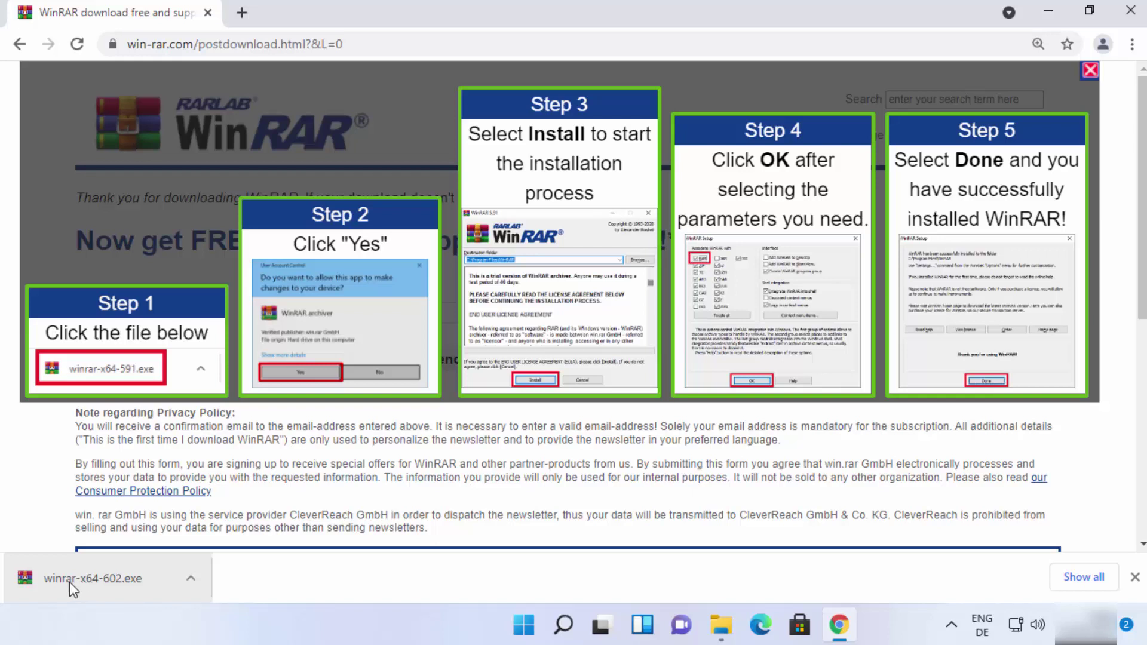
{"action": "left_click", "coordinate": [128, 580]}
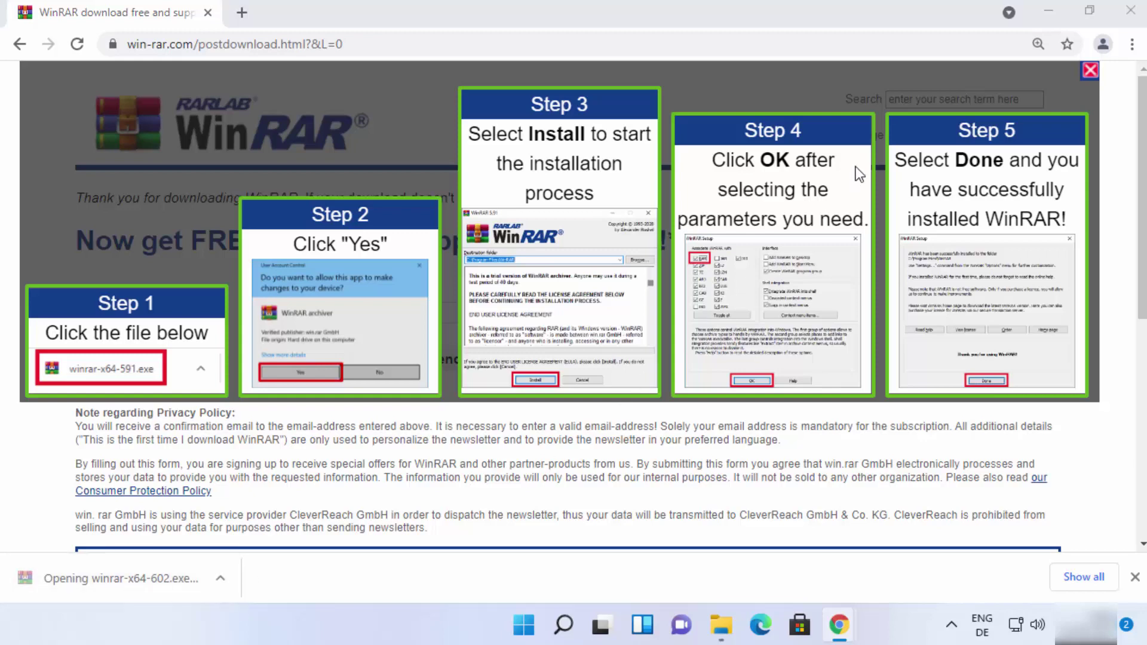
{"action": "left_click", "coordinate": [1048, 13]}
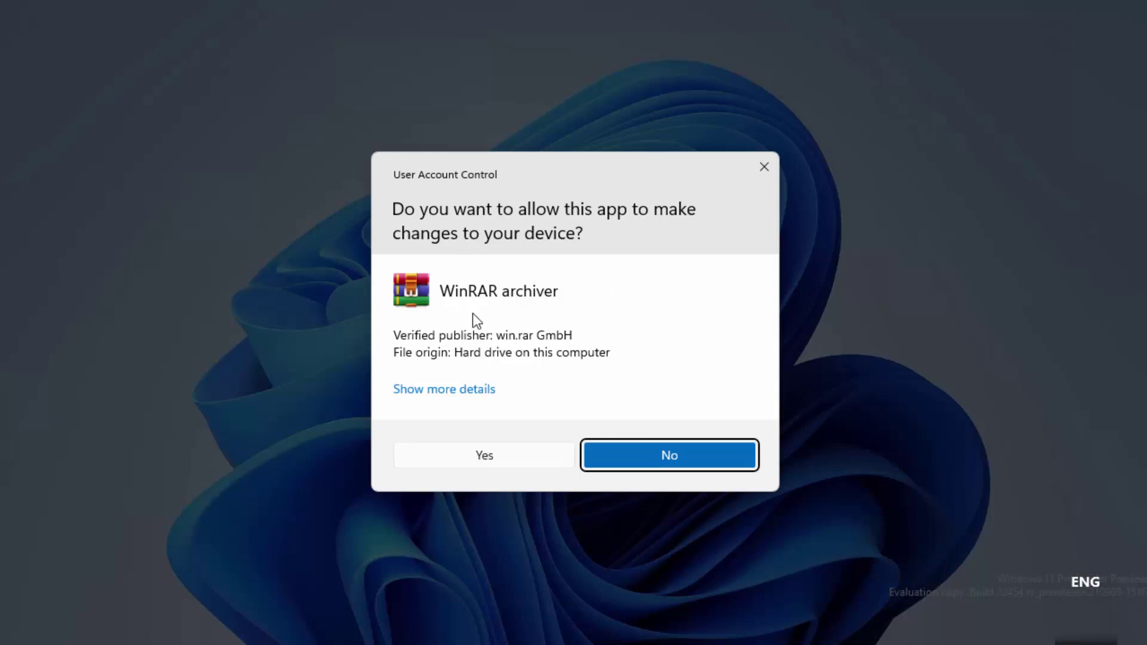
Step: Allow the installer through User Account Control and install WinRAR into C:\Program Files\WinRAR
{"action": "left_click", "coordinate": [474, 455]}
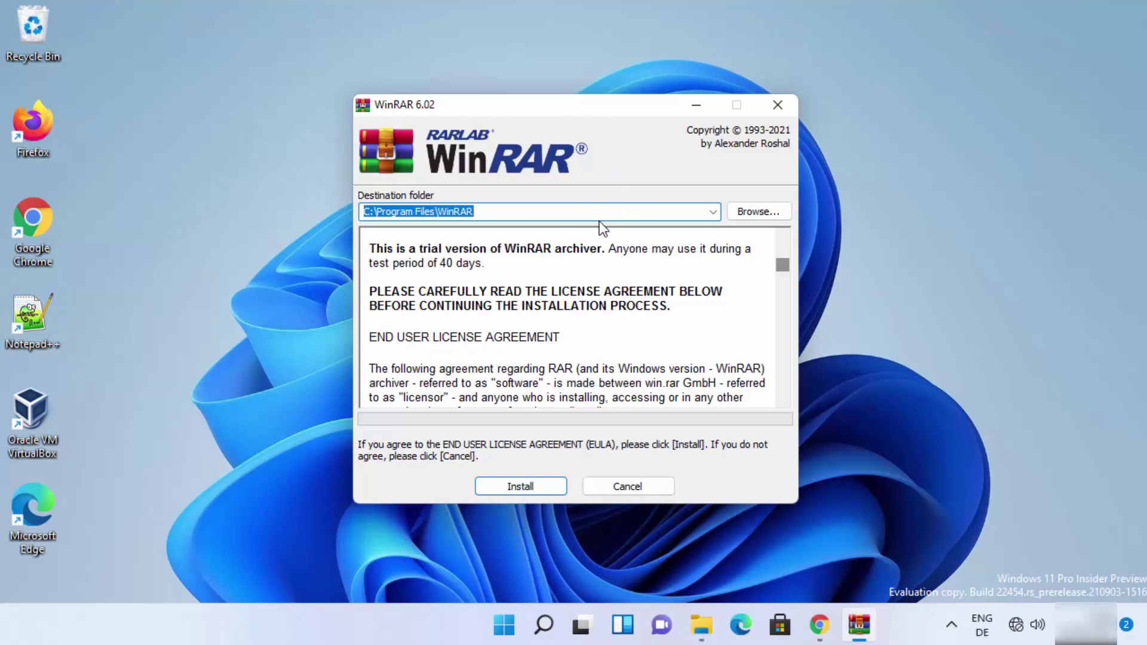
{"action": "left_click", "coordinate": [441, 212]}
{"action": "double_click", "coordinate": [441, 212]}
{"action": "left_click", "coordinate": [502, 215]}
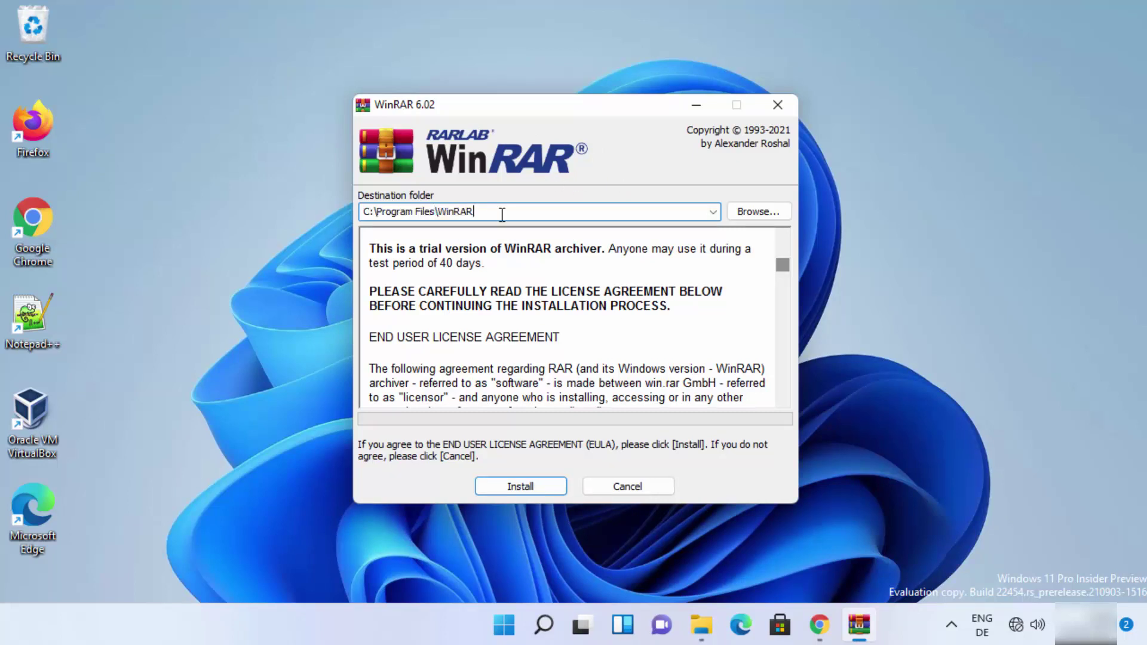
{"action": "left_click_drag", "start_coordinate": [488, 214], "coordinate": [363, 212]}
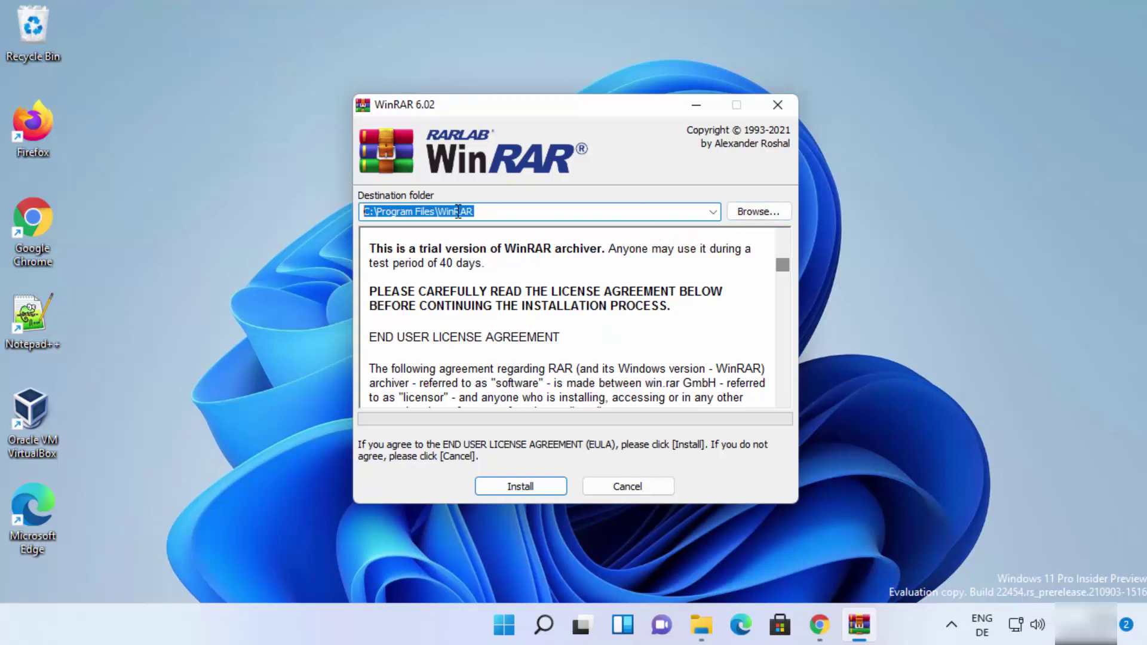
{"action": "left_click", "coordinate": [507, 481]}
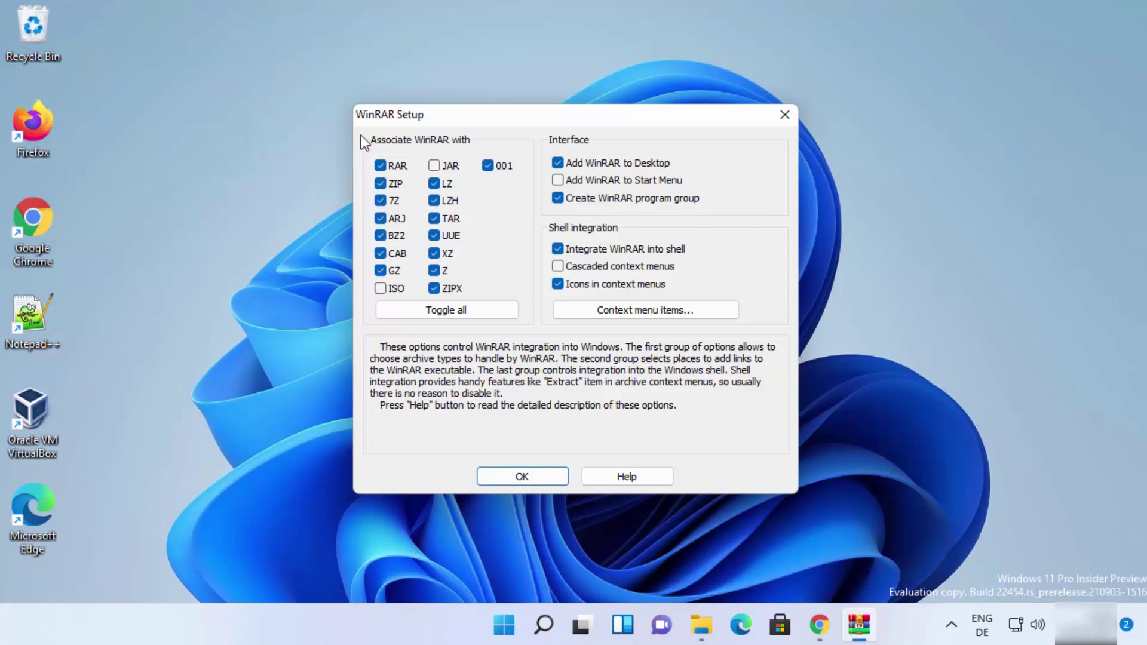
Step: Enable Add WinRAR to Start Menu, accept the integration settings, and finish setup
{"action": "left_click", "coordinate": [557, 181]}
{"action": "left_click", "coordinate": [541, 471]}
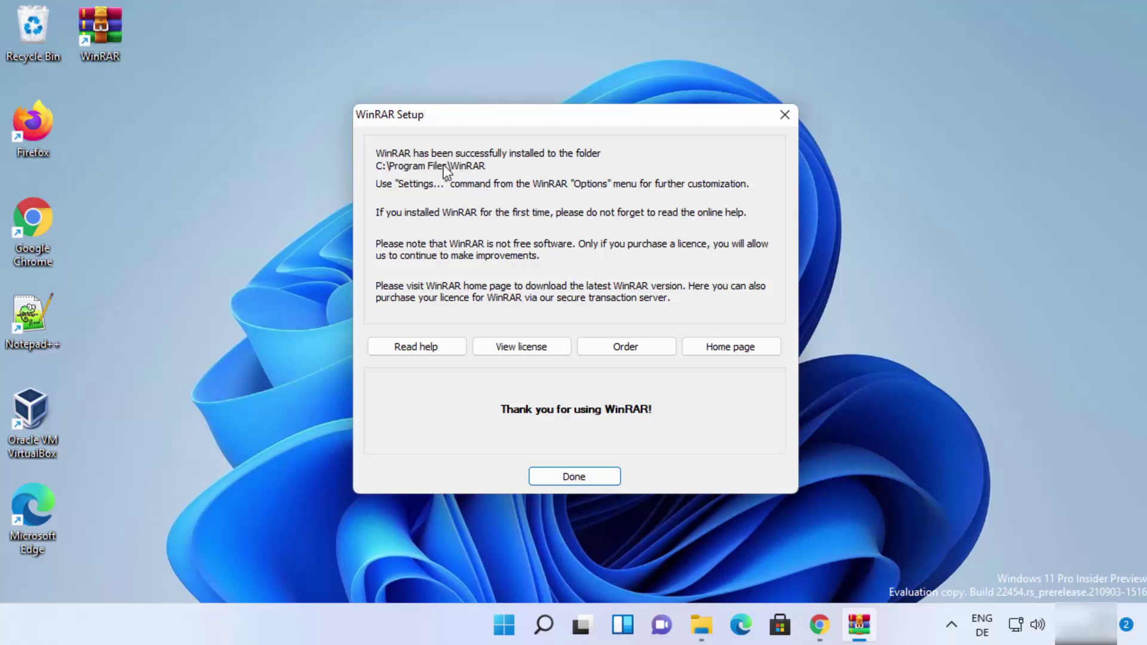
{"action": "left_click", "coordinate": [572, 476]}
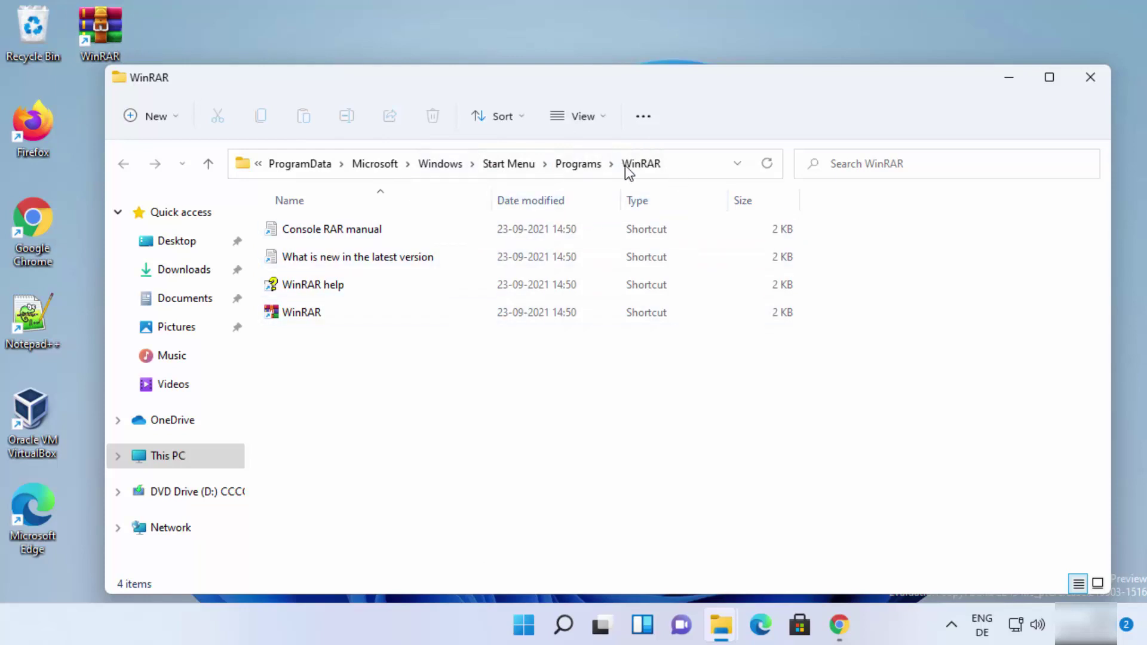
Step: Check the full path of the WinRAR Start Menu folder, then close the window
{"action": "left_click", "coordinate": [696, 166]}
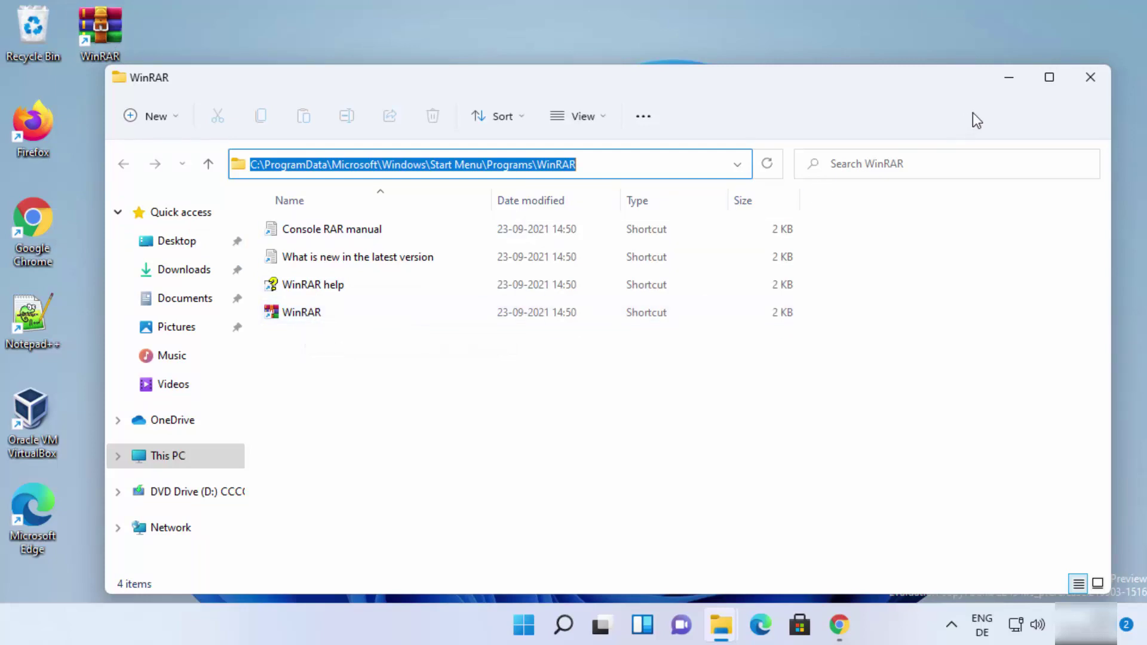
{"action": "left_click", "coordinate": [1090, 76]}
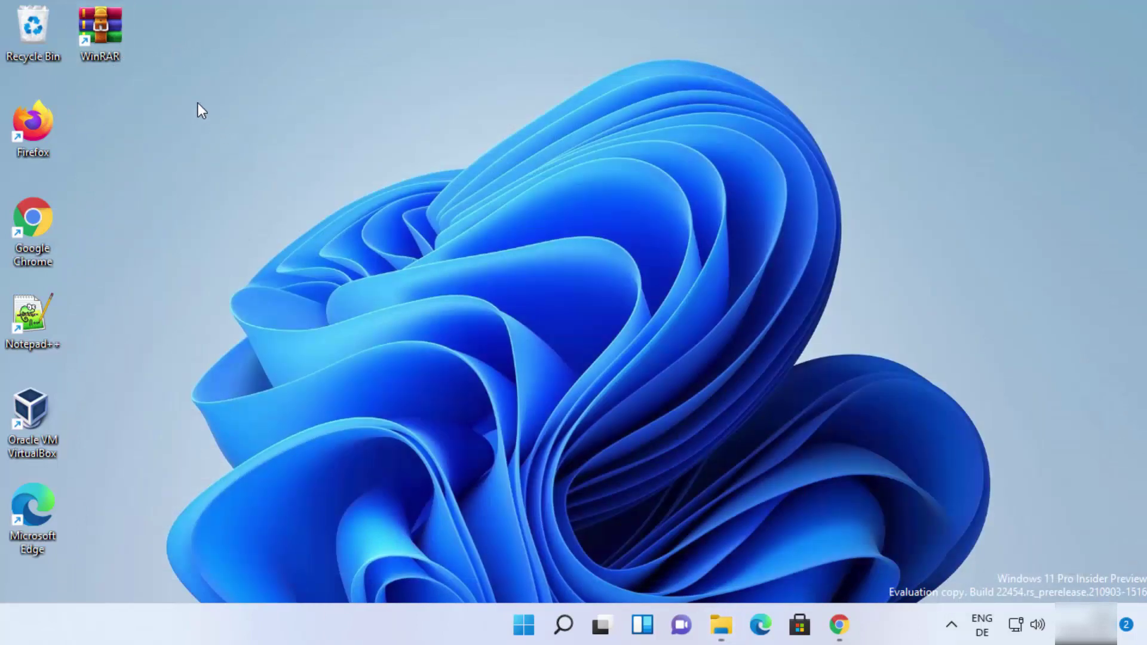
{"action": "double_click", "coordinate": [107, 38]}
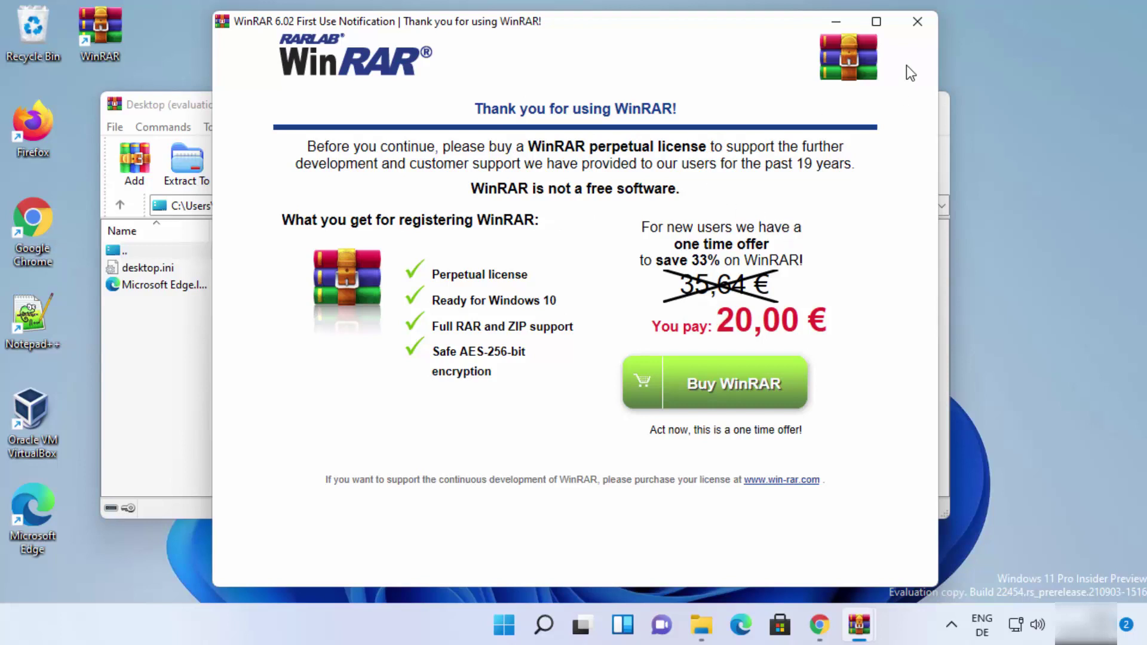
{"action": "left_click", "coordinate": [915, 23]}
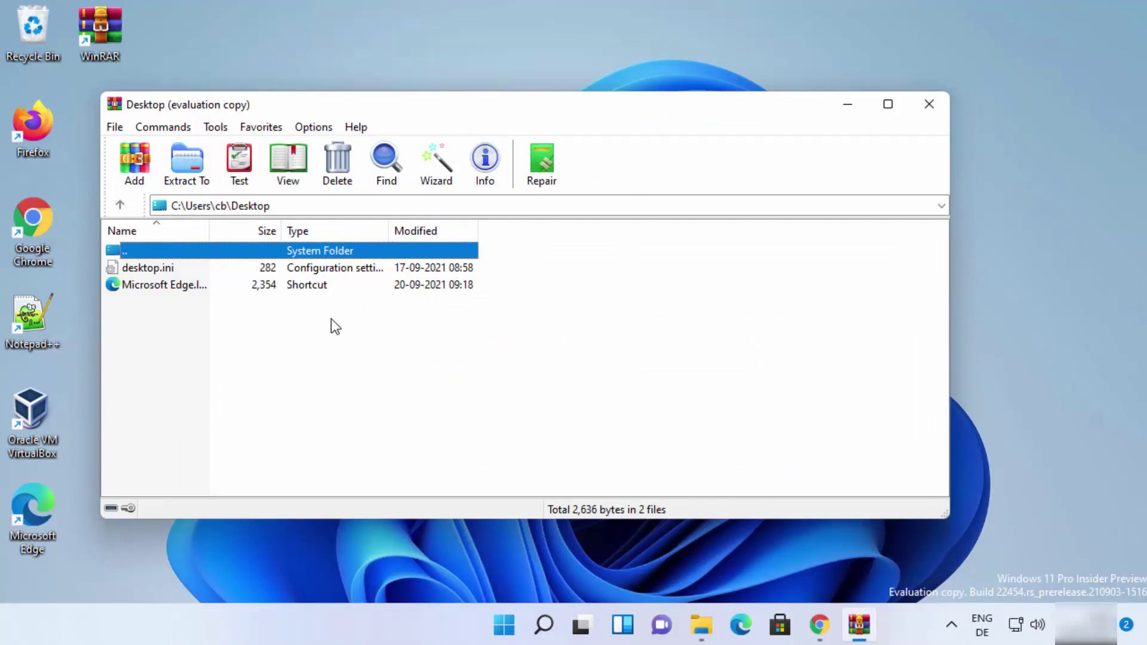
{"action": "left_click", "coordinate": [927, 116]}
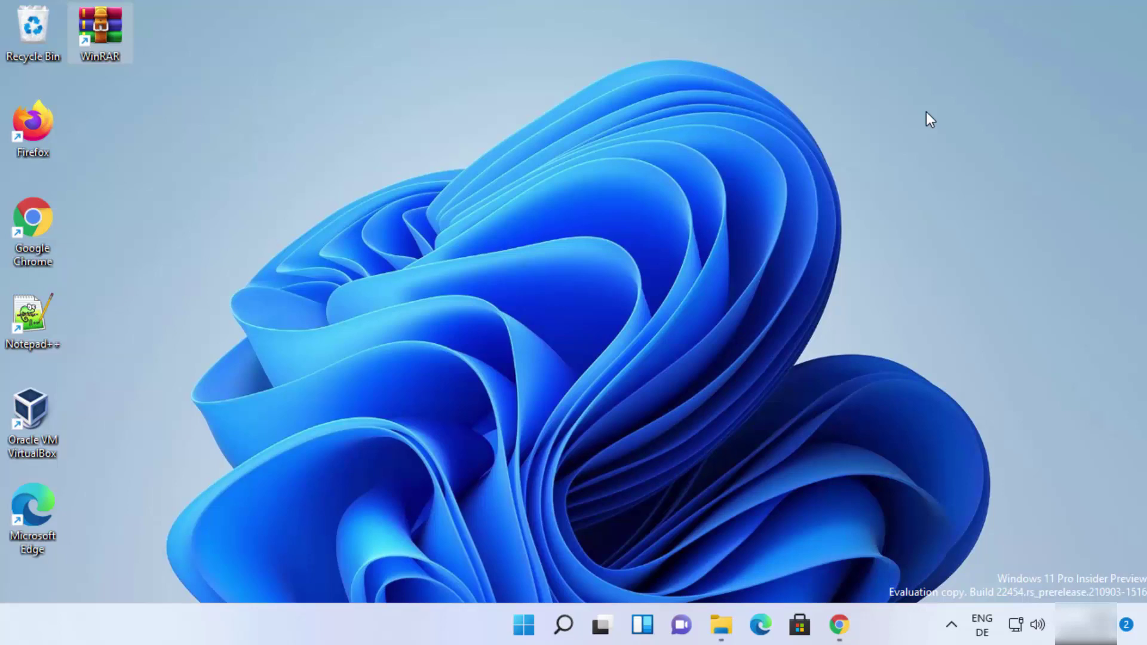
Step: Show the full actions menu for Screenshot 2021-09-20 150913.png in Pictures, retrying once
{"action": "key", "text": "alt+Tab"}
{"action": "left_click", "coordinate": [314, 218]}
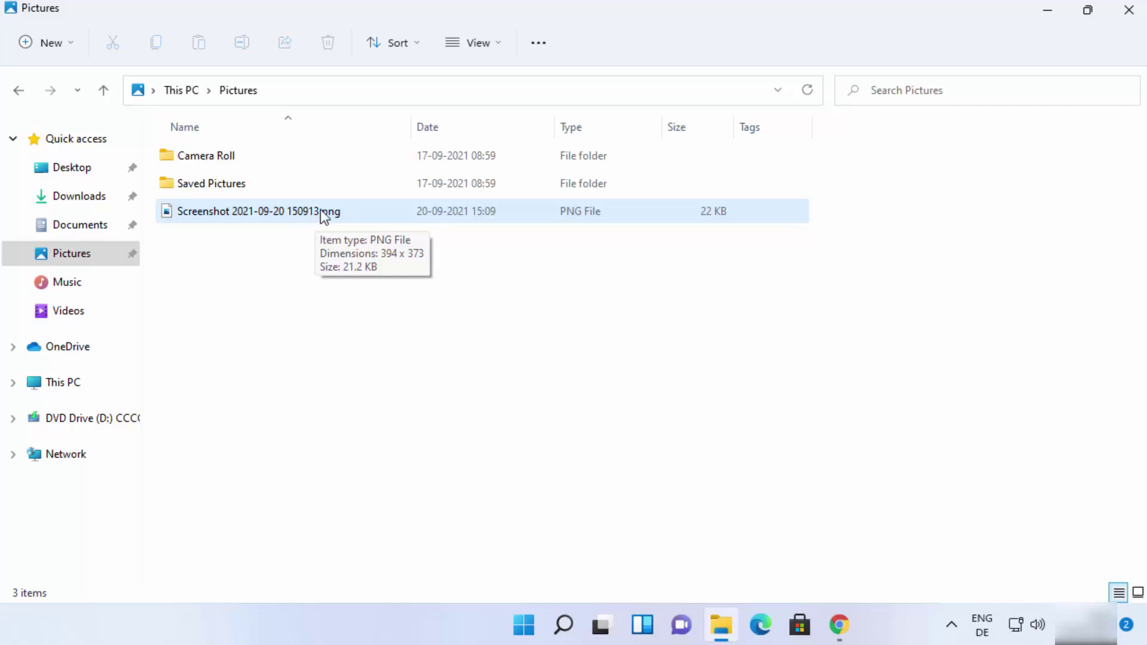
{"action": "left_click", "coordinate": [319, 215]}
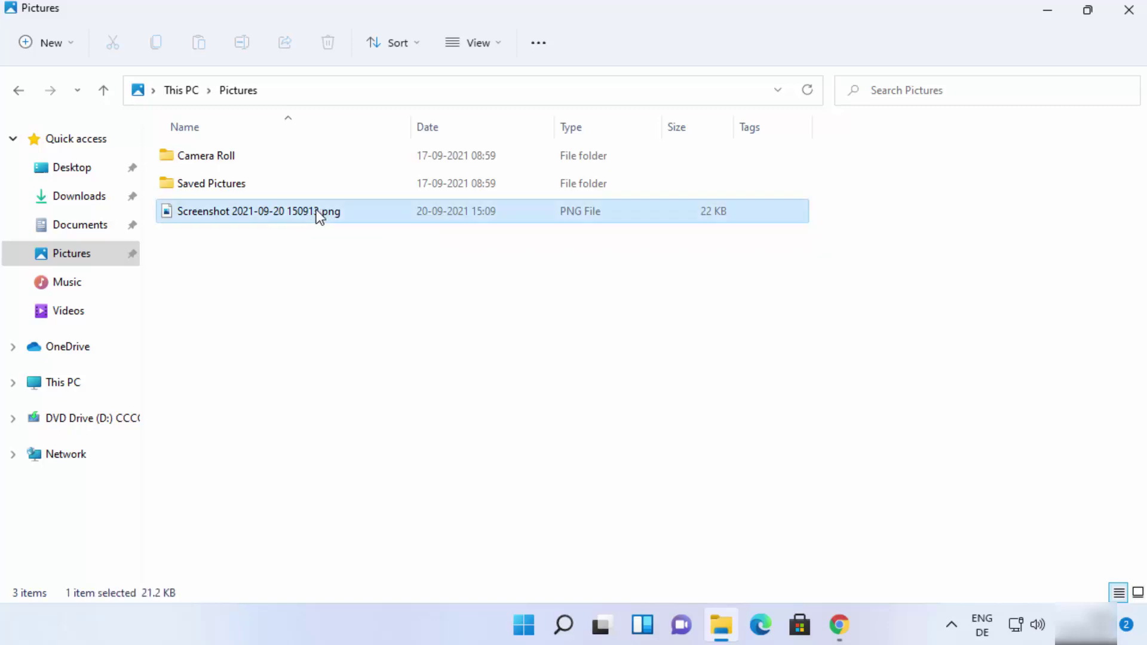
{"action": "right_click", "coordinate": [318, 215]}
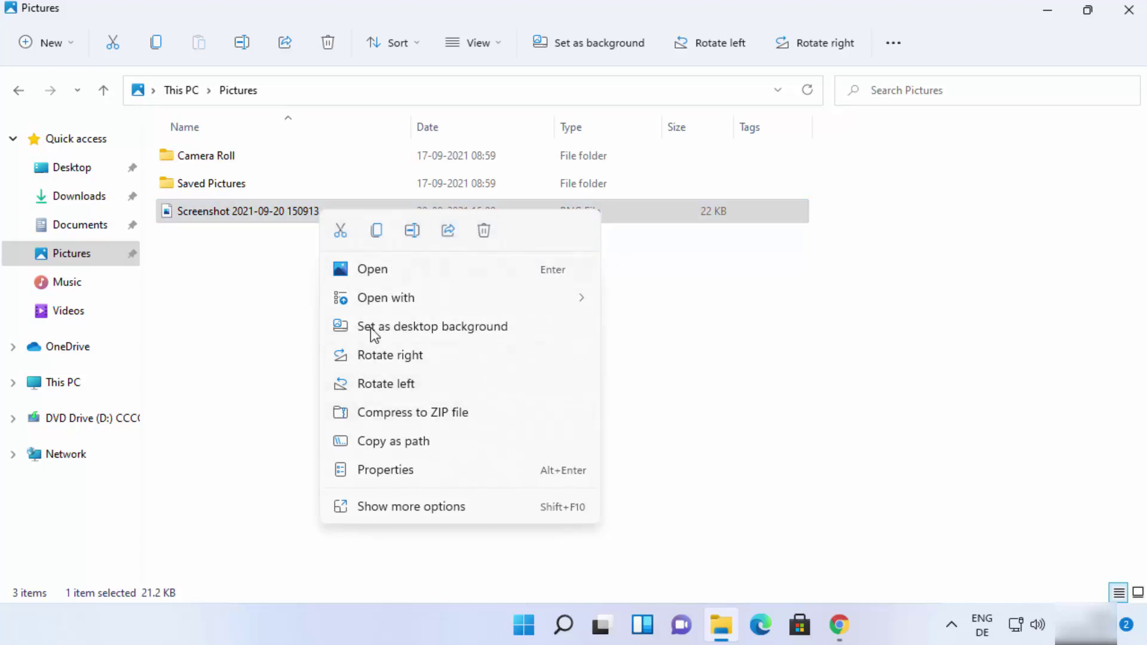
{"action": "mouse_move", "coordinate": [442, 299]}
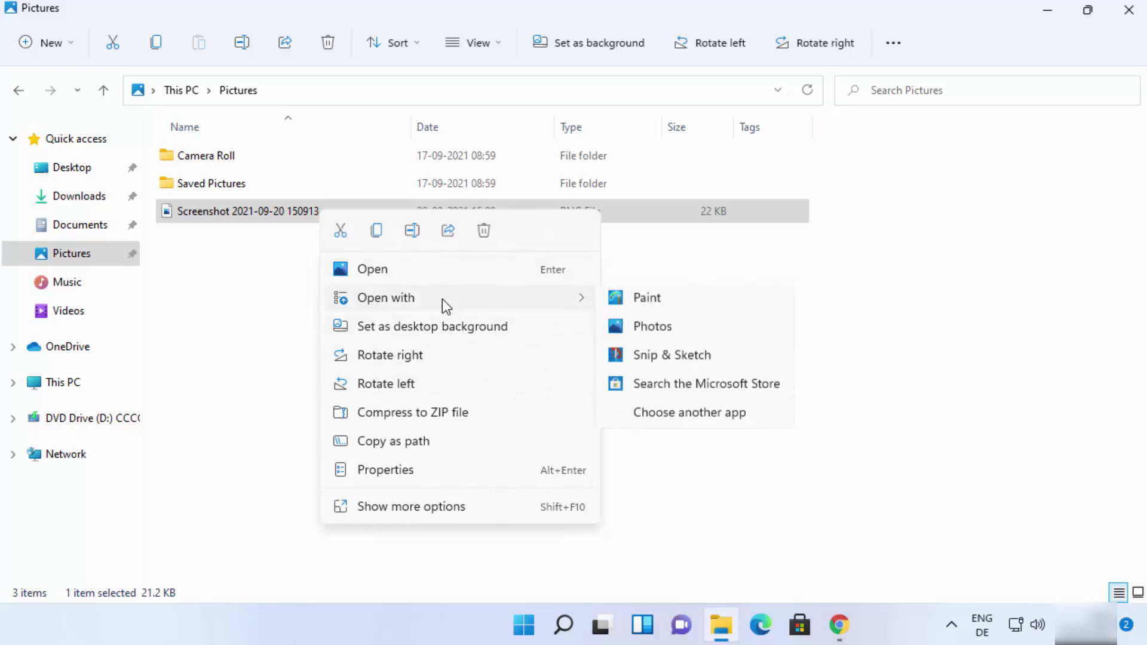
{"action": "left_click", "coordinate": [396, 508]}
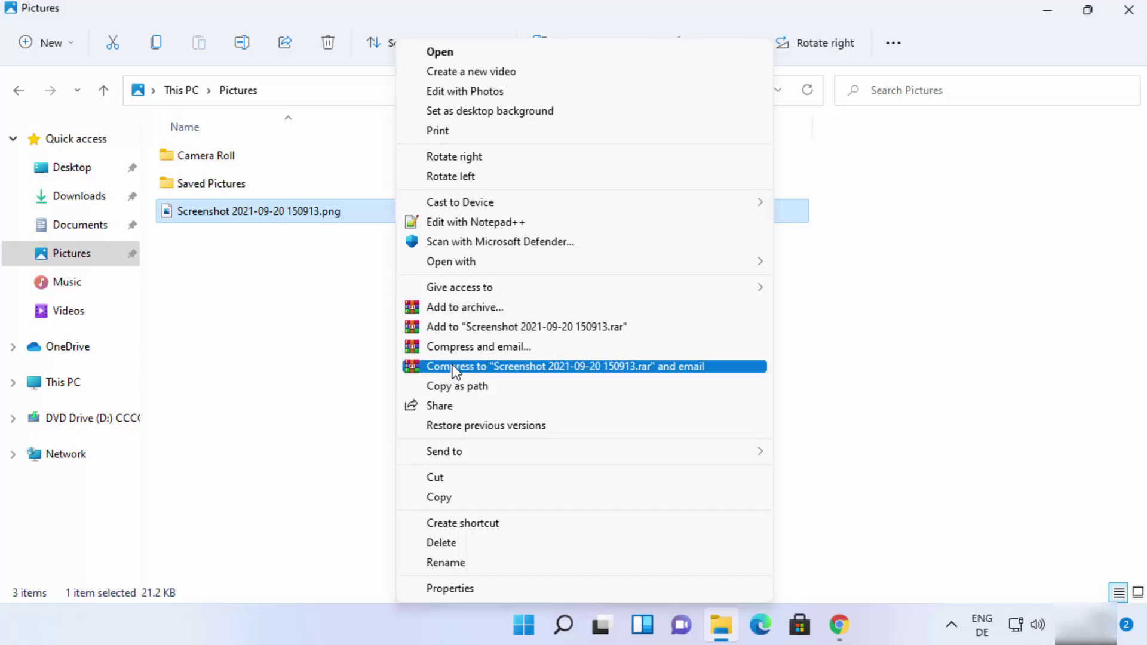
{"action": "left_click", "coordinate": [322, 303]}
{"action": "left_click", "coordinate": [321, 304]}
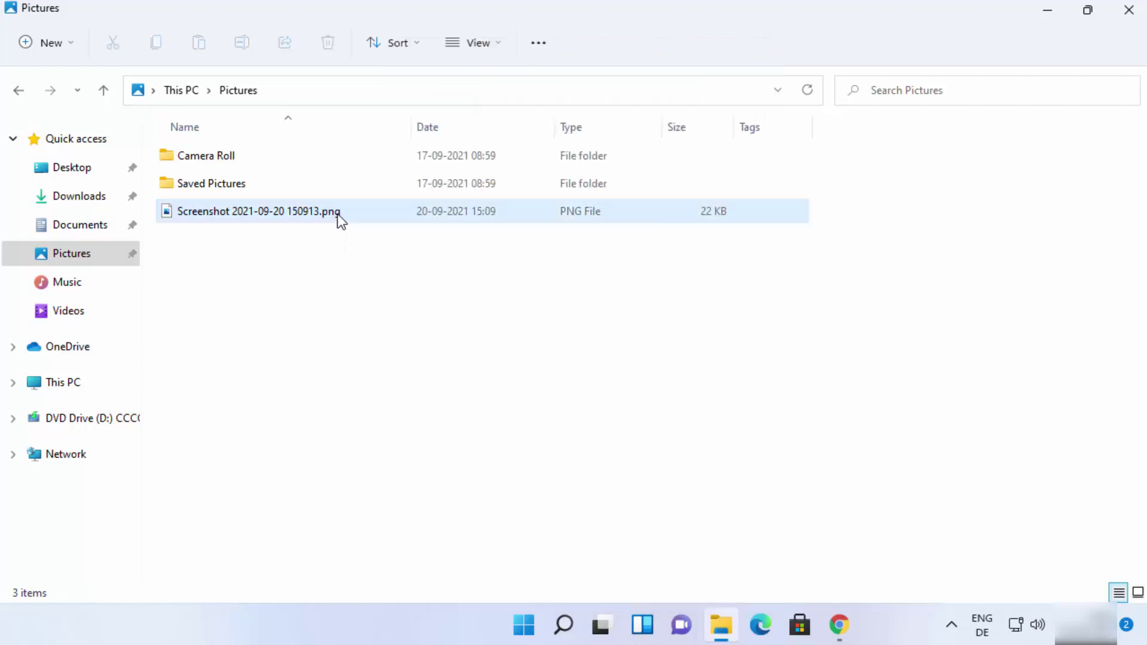
{"action": "left_click", "coordinate": [341, 221]}
{"action": "right_click", "coordinate": [340, 221]}
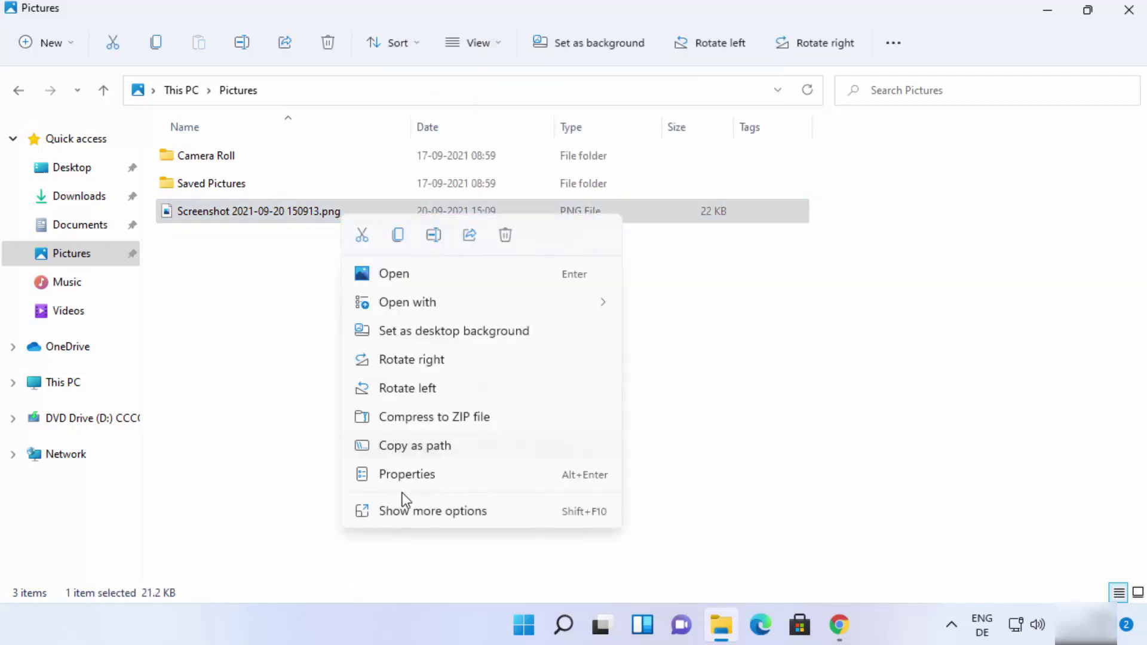
{"action": "left_click", "coordinate": [412, 510]}
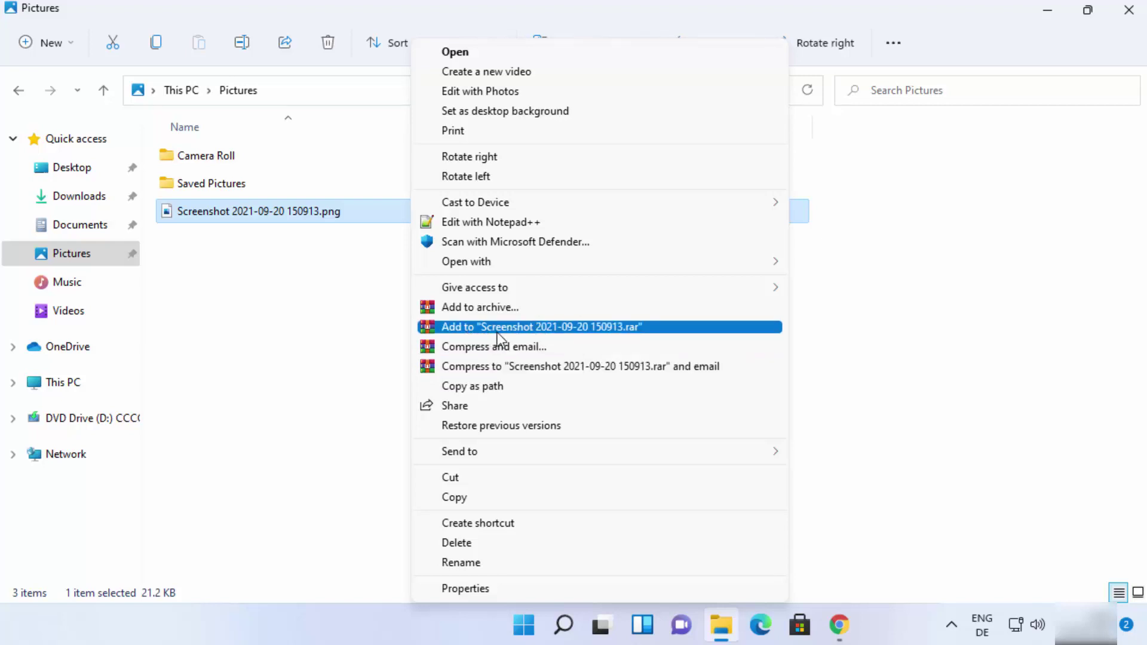
Step: Compress the screenshot to Screenshot 2021-09-20 150913.rar, then open WinRAR's Add to archive settings
{"action": "left_click", "coordinate": [600, 328]}
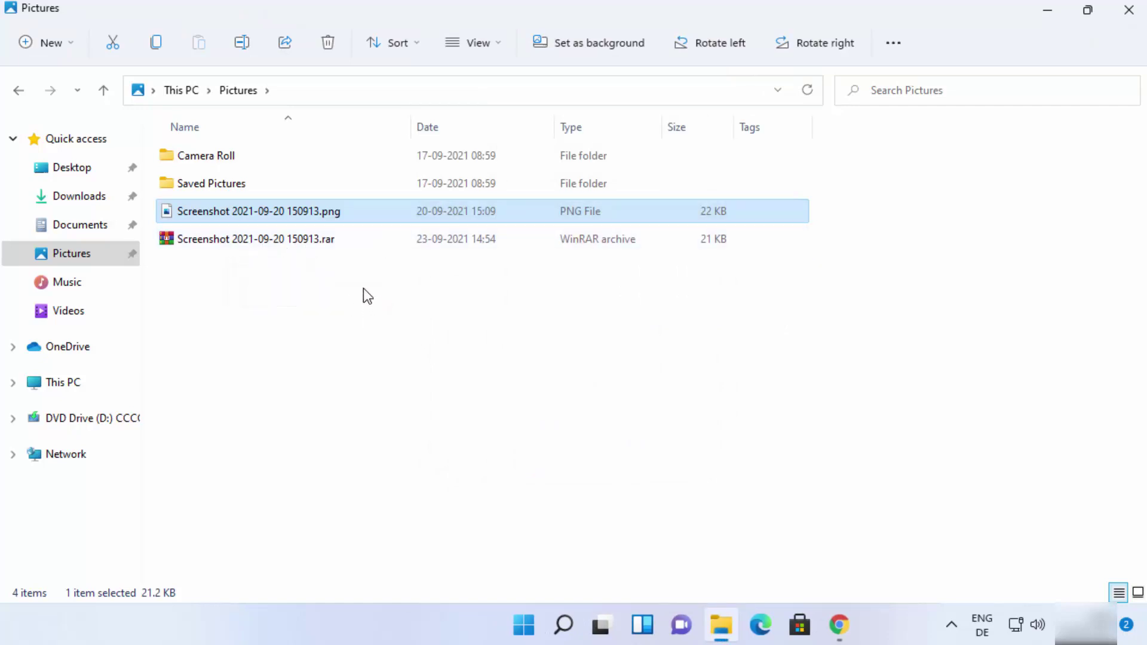
{"action": "right_click", "coordinate": [336, 218]}
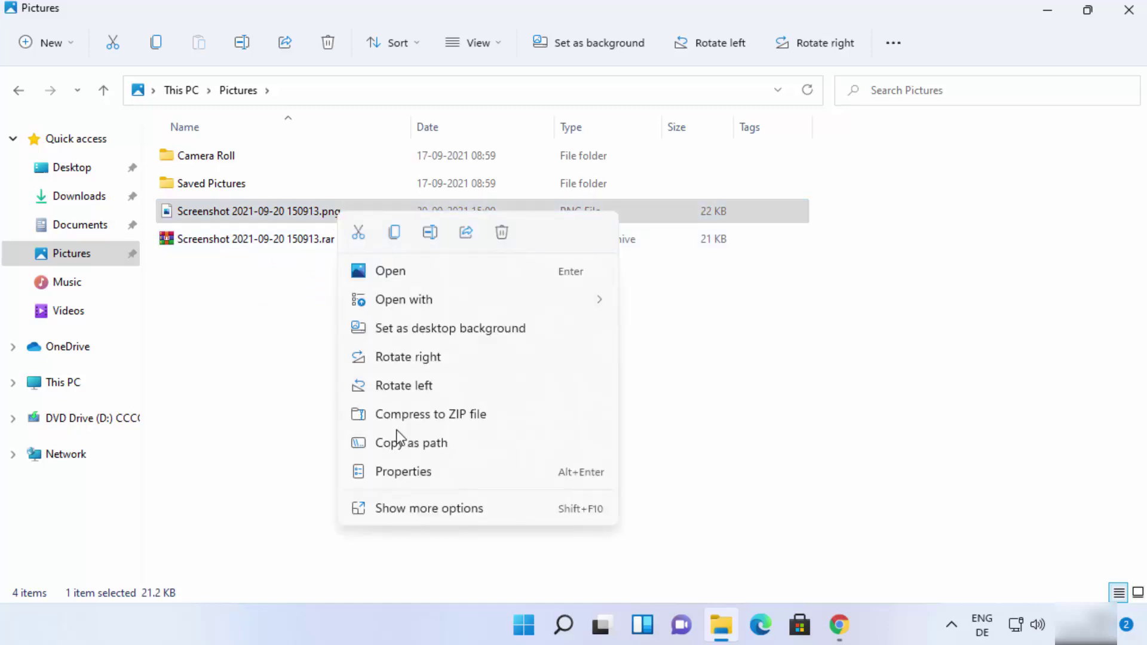
{"action": "left_click", "coordinate": [430, 507]}
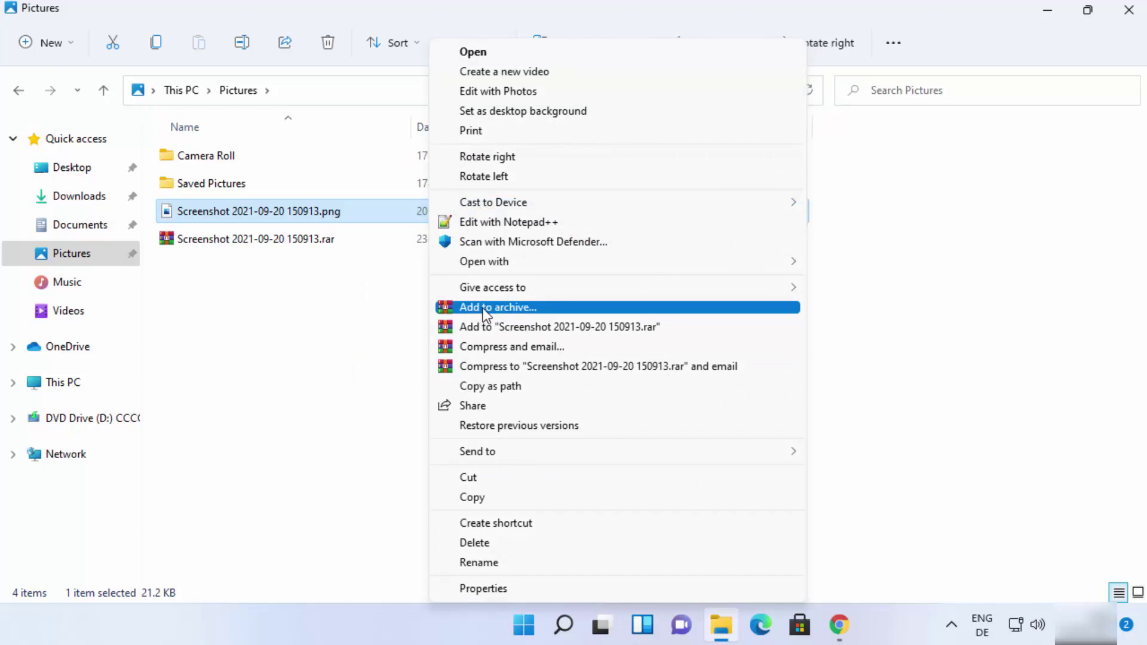
{"action": "left_click", "coordinate": [485, 311]}
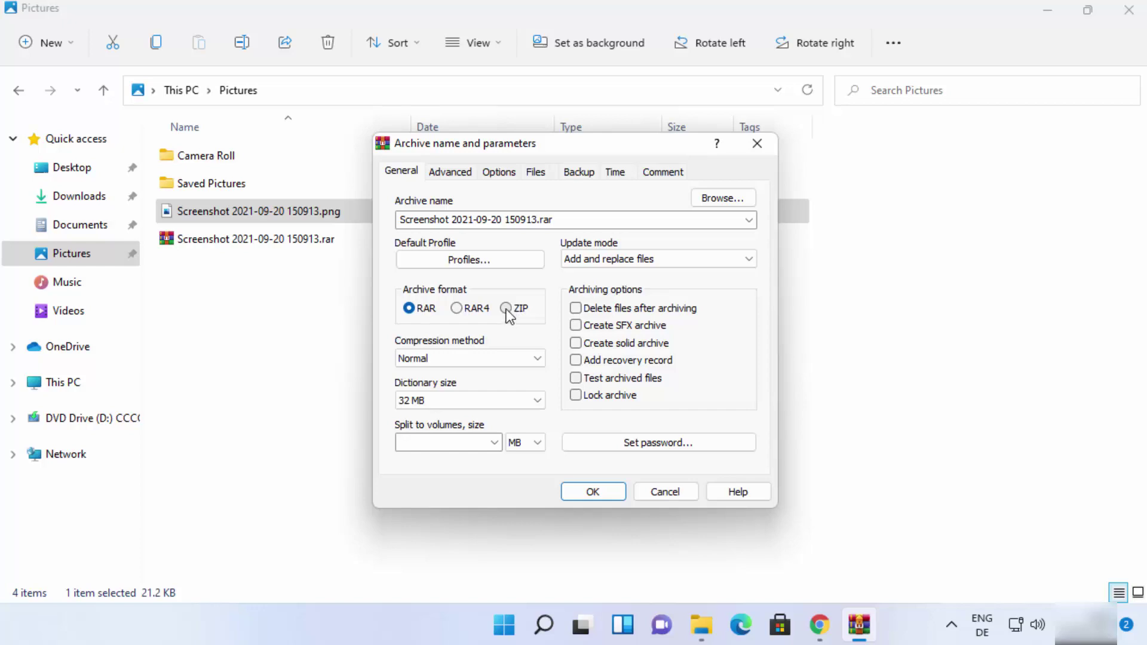
Step: Choose ZIP format so the archive becomes Screenshot 2021-09-20 150913.zip, keeping the save location
{"action": "left_click", "coordinate": [506, 310]}
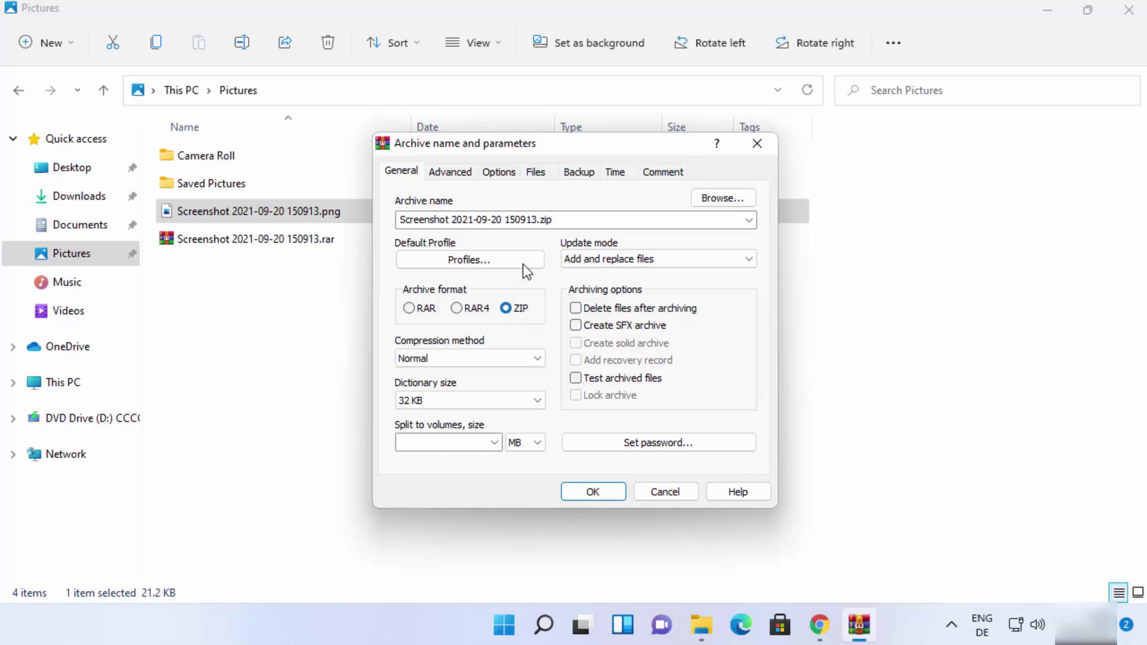
{"action": "left_click", "coordinate": [532, 223]}
{"action": "left_click", "coordinate": [566, 221]}
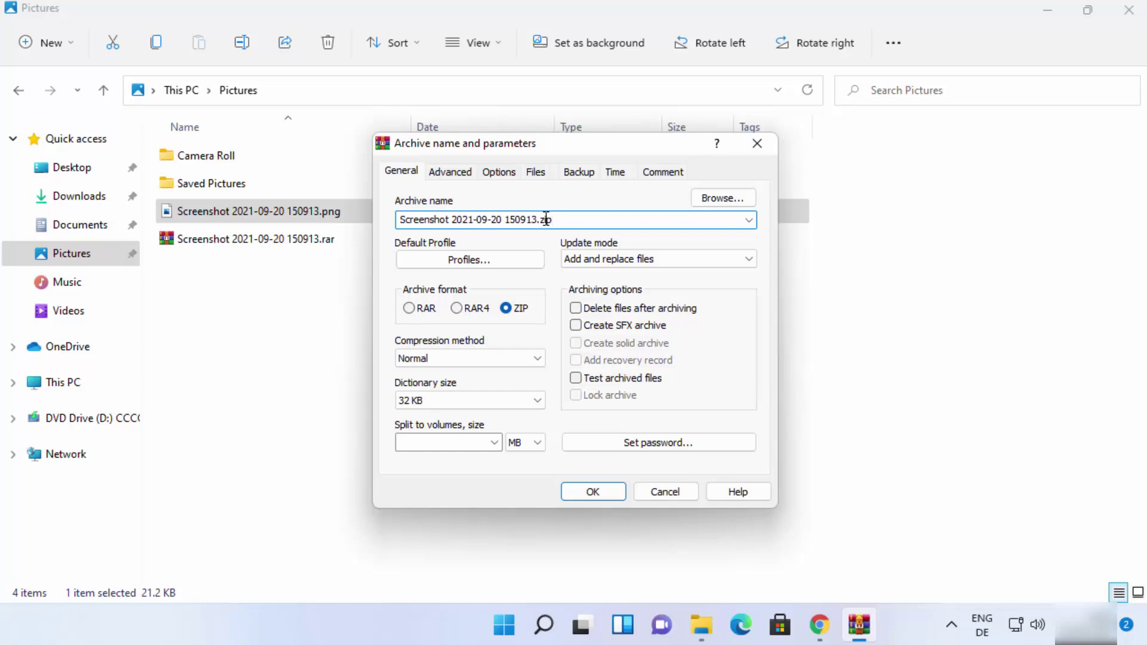
{"action": "left_click_drag", "start_coordinate": [399, 219], "coordinate": [537, 221]}
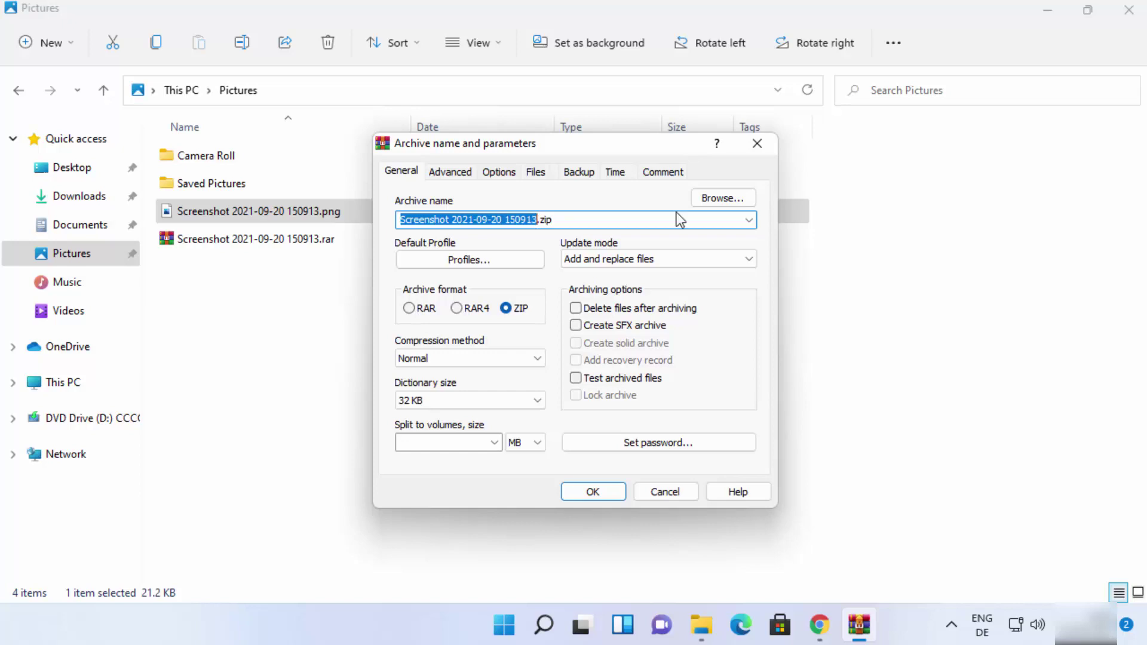
{"action": "left_click", "coordinate": [720, 198]}
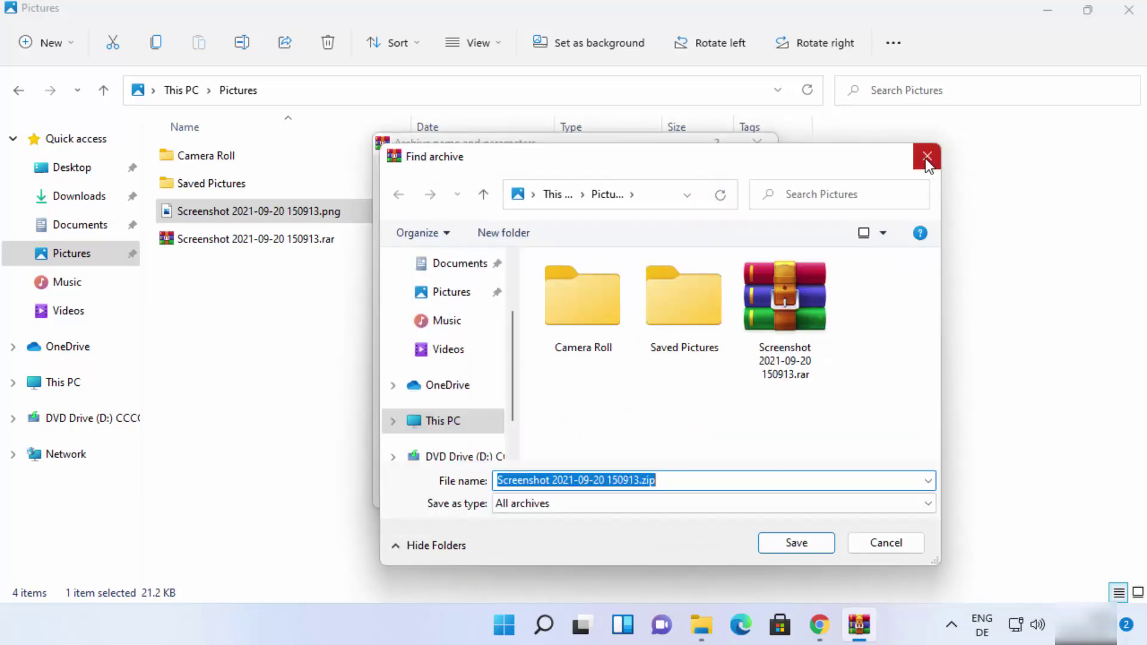
{"action": "left_click", "coordinate": [924, 158]}
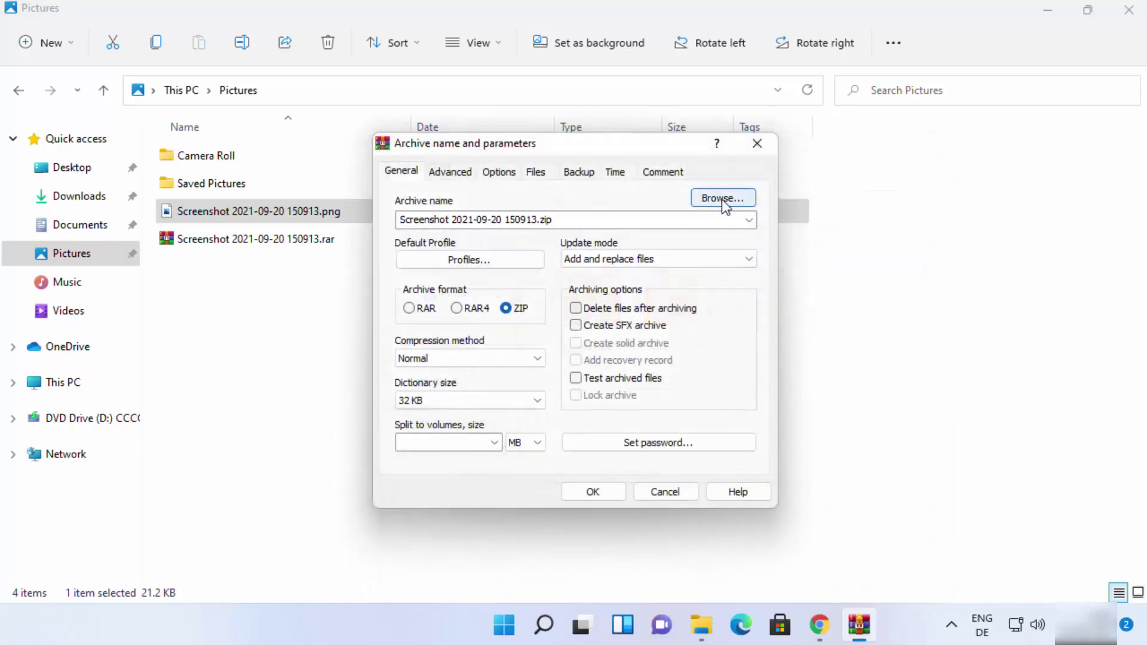
Step: Create the ZIP archive without setting a password
{"action": "left_click", "coordinate": [637, 442]}
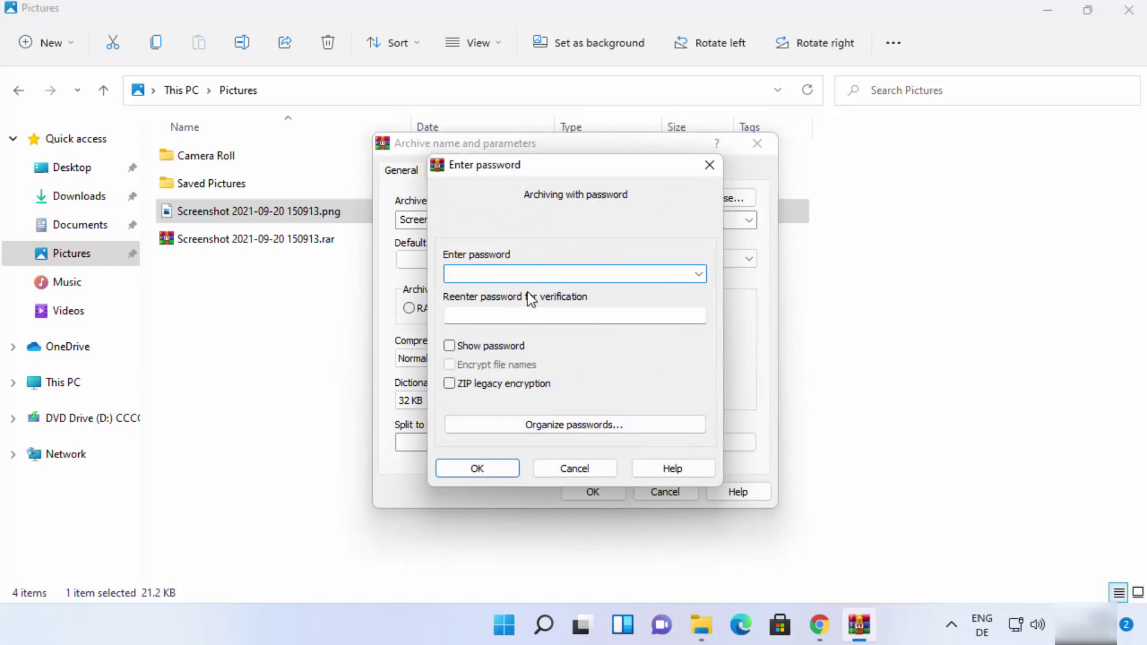
{"action": "left_click", "coordinate": [709, 166]}
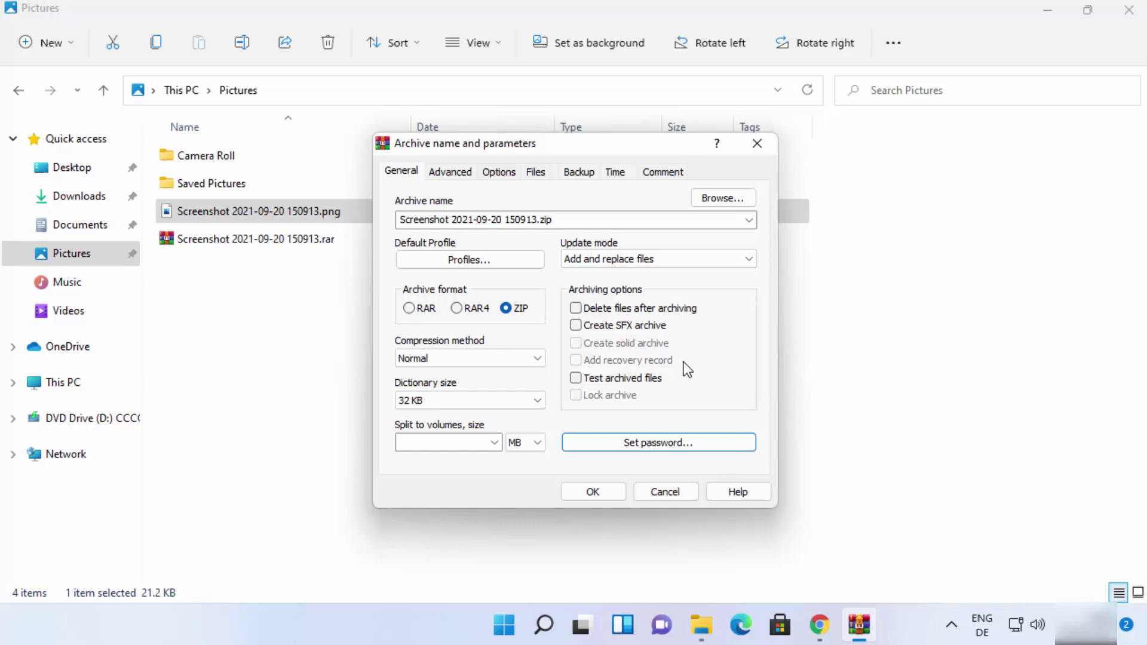
{"action": "left_click", "coordinate": [597, 490]}
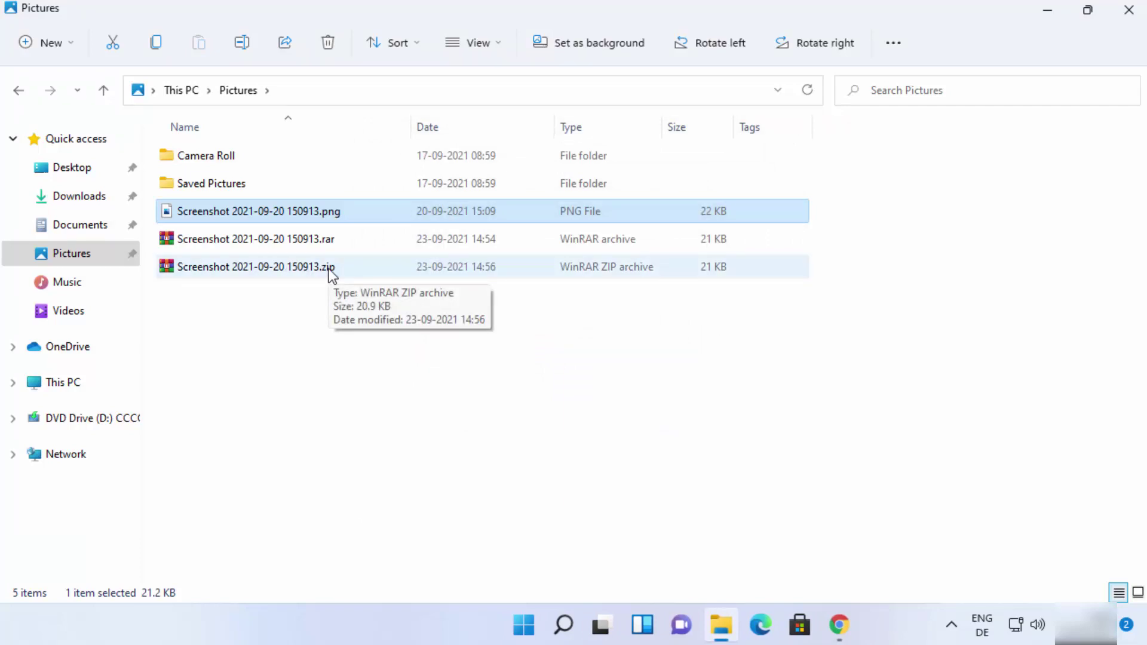
Step: Open Screenshot 2021-09-20 150913.zip with WinRAR archiver to list the PNG inside
{"action": "left_click", "coordinate": [331, 298]}
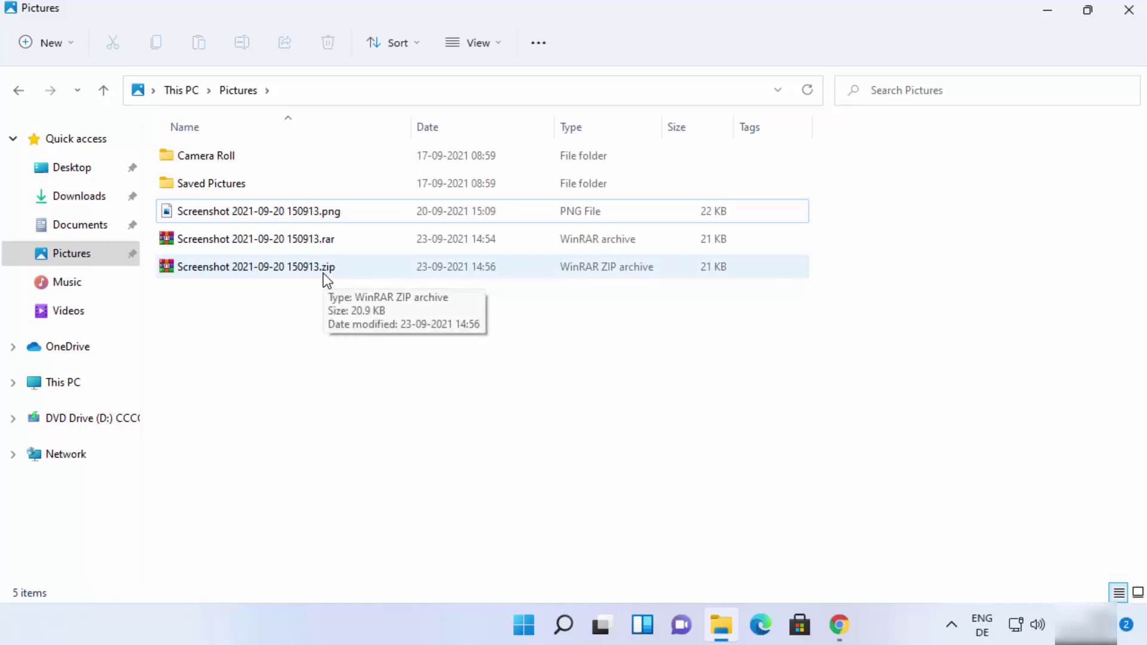
{"action": "left_click", "coordinate": [323, 274]}
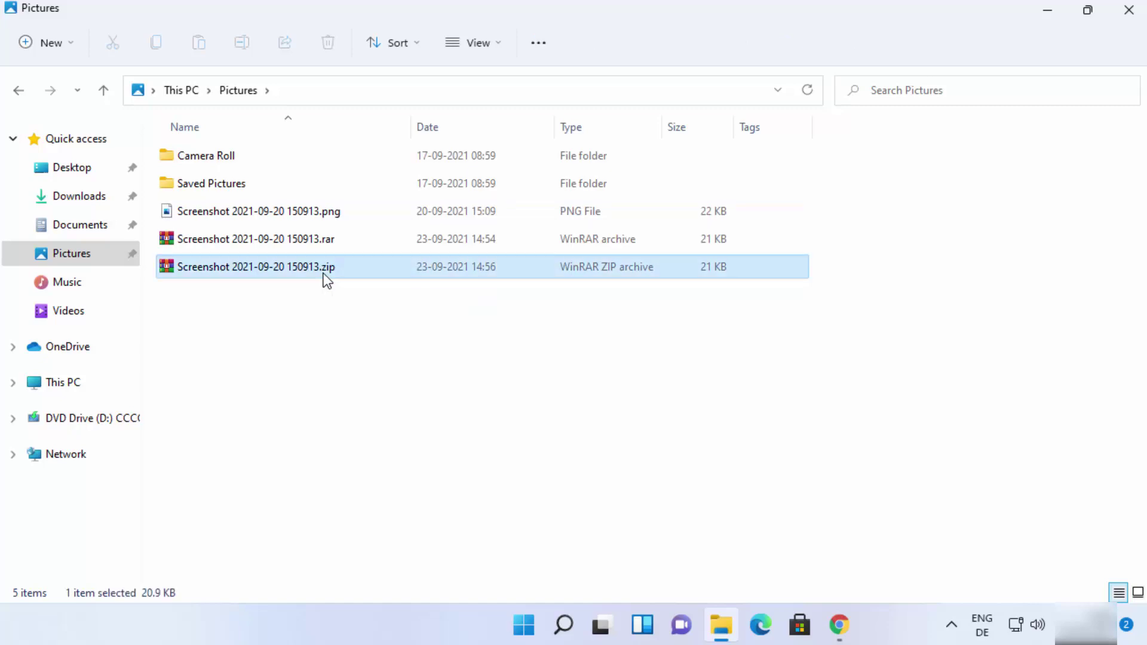
{"action": "right_click", "coordinate": [326, 280]}
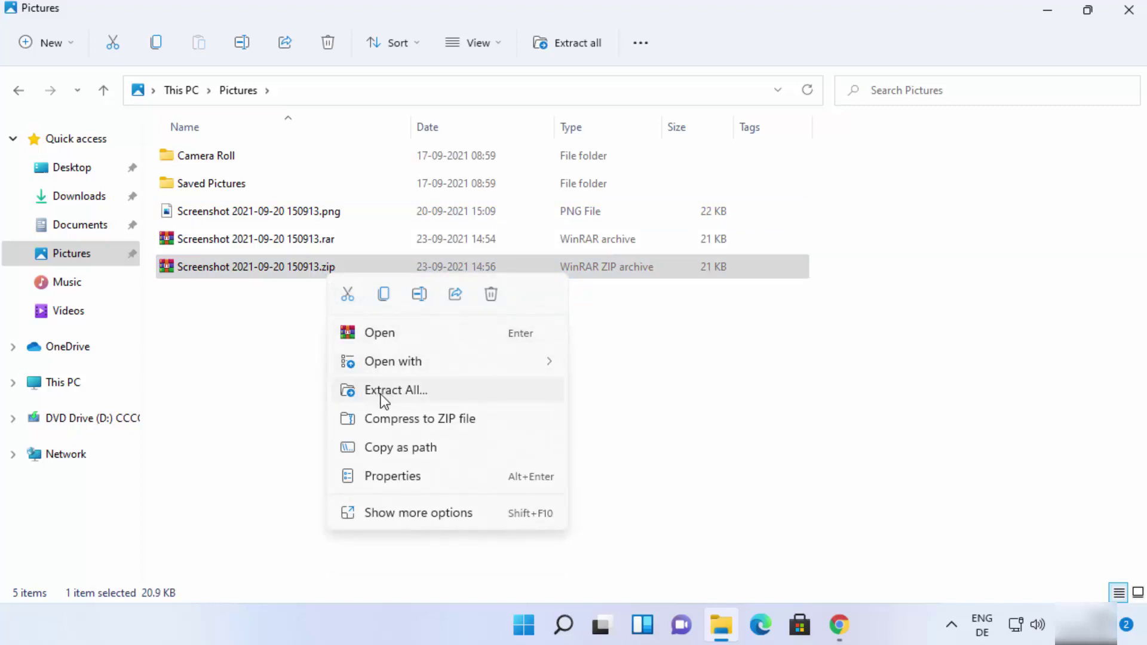
{"action": "mouse_move", "coordinate": [429, 364]}
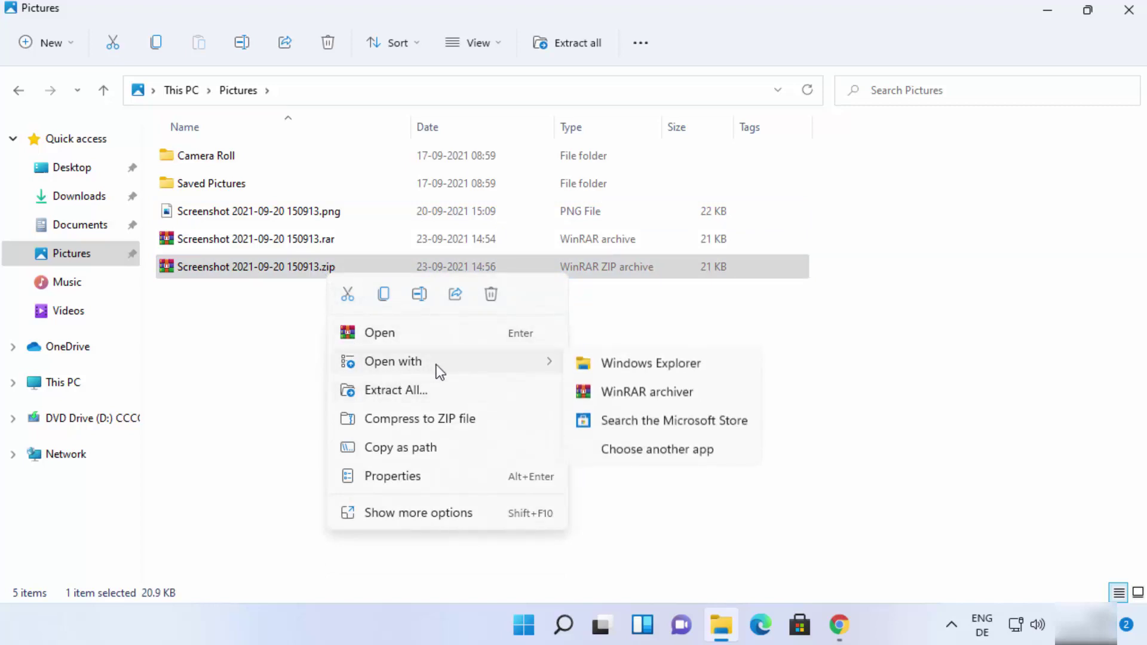
{"action": "left_click", "coordinate": [629, 396]}
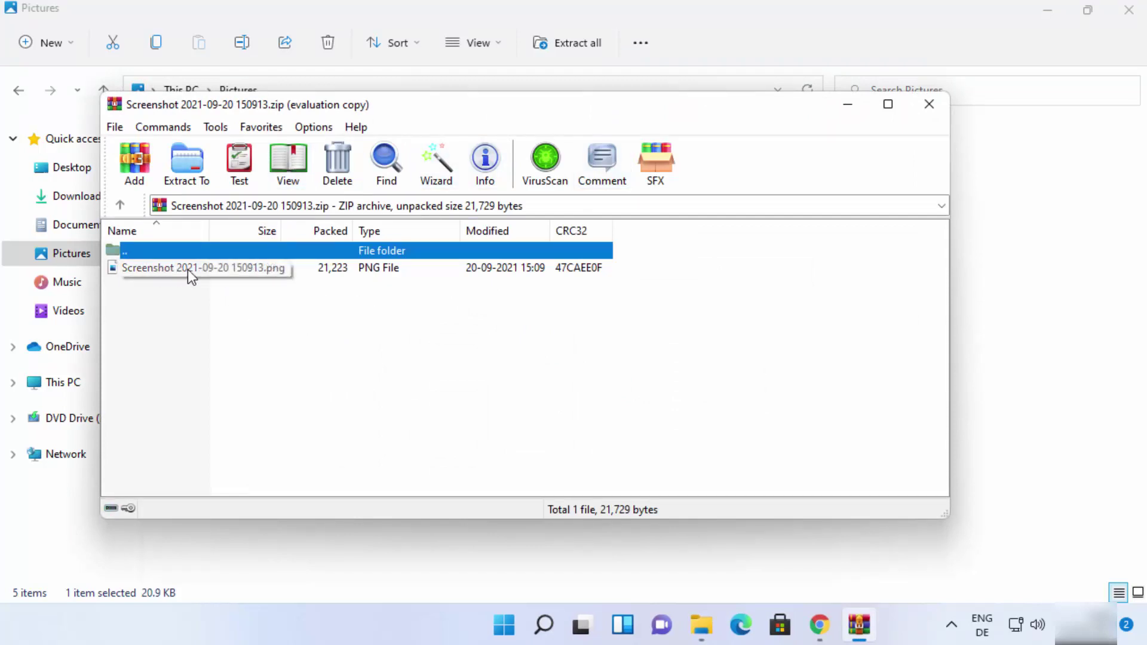
Step: Extract the screenshot PNG from the ZIP archive into C:\Users\cb\Desktop
{"action": "left_click", "coordinate": [187, 164]}
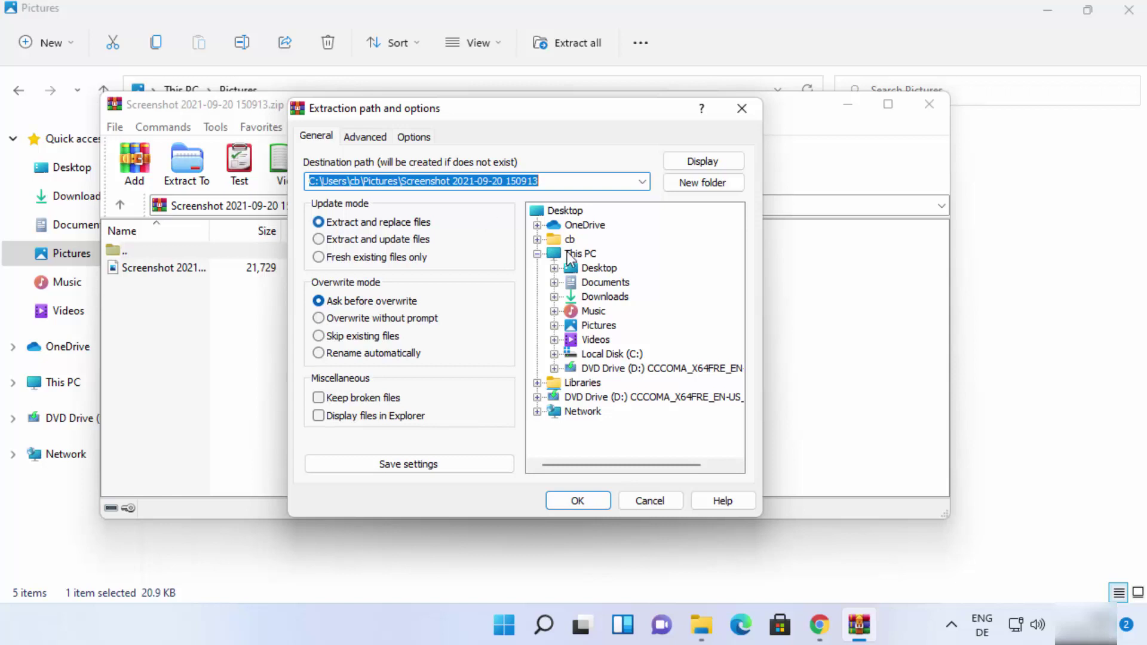
{"action": "left_click", "coordinate": [585, 266]}
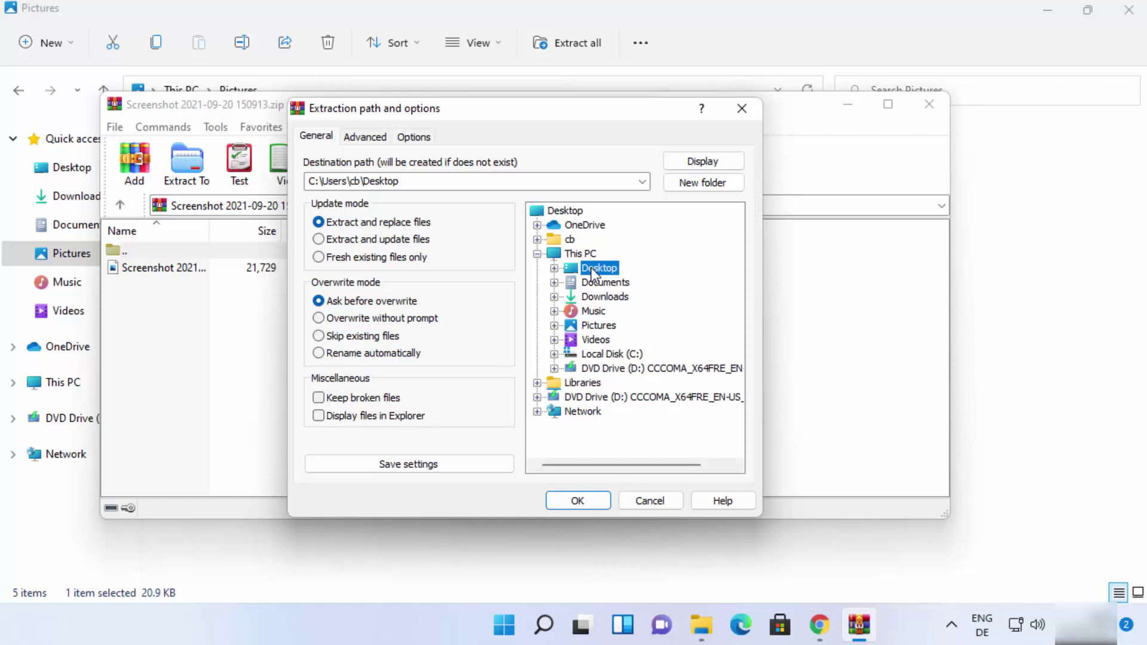
{"action": "left_click", "coordinate": [1047, 11]}
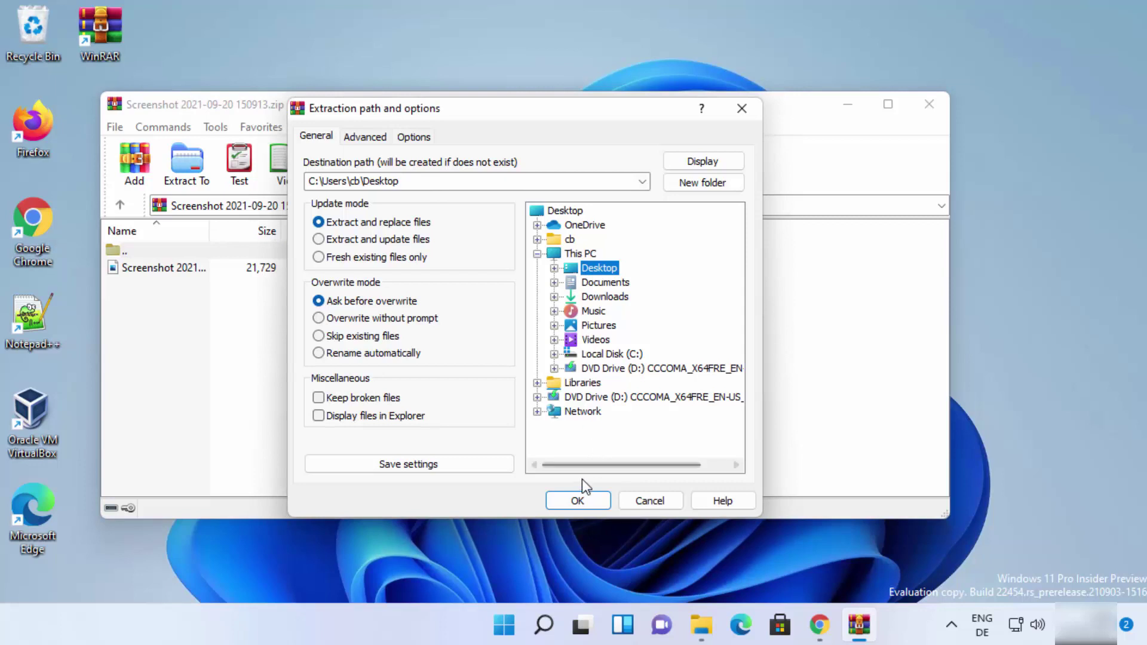
{"action": "left_click", "coordinate": [576, 499]}
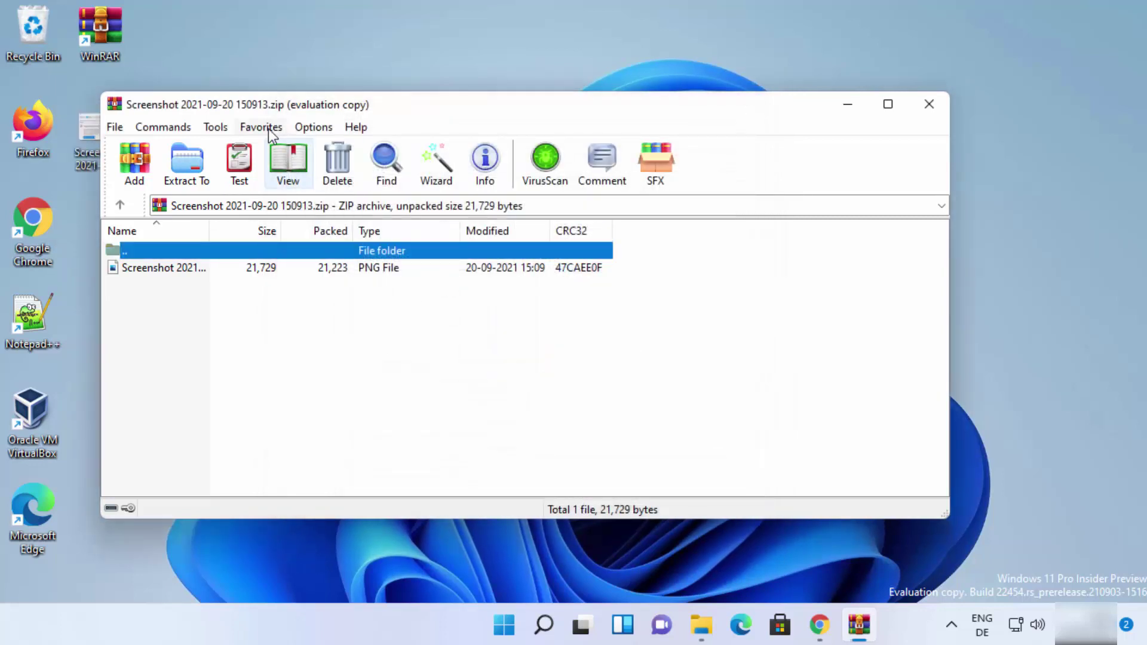
Step: Move the WinRAR window aside and close the ZIP archive, returning to C:\Users\cb\Pictures
{"action": "left_click_drag", "start_coordinate": [239, 106], "coordinate": [344, 109]}
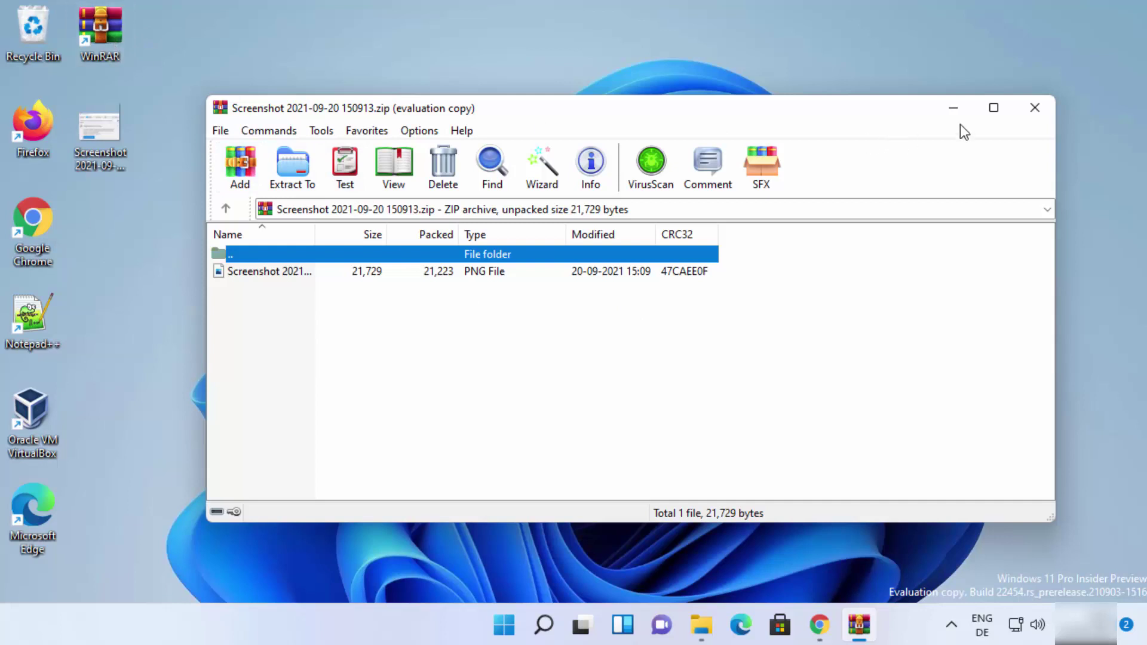
{"action": "left_click", "coordinate": [1035, 108]}
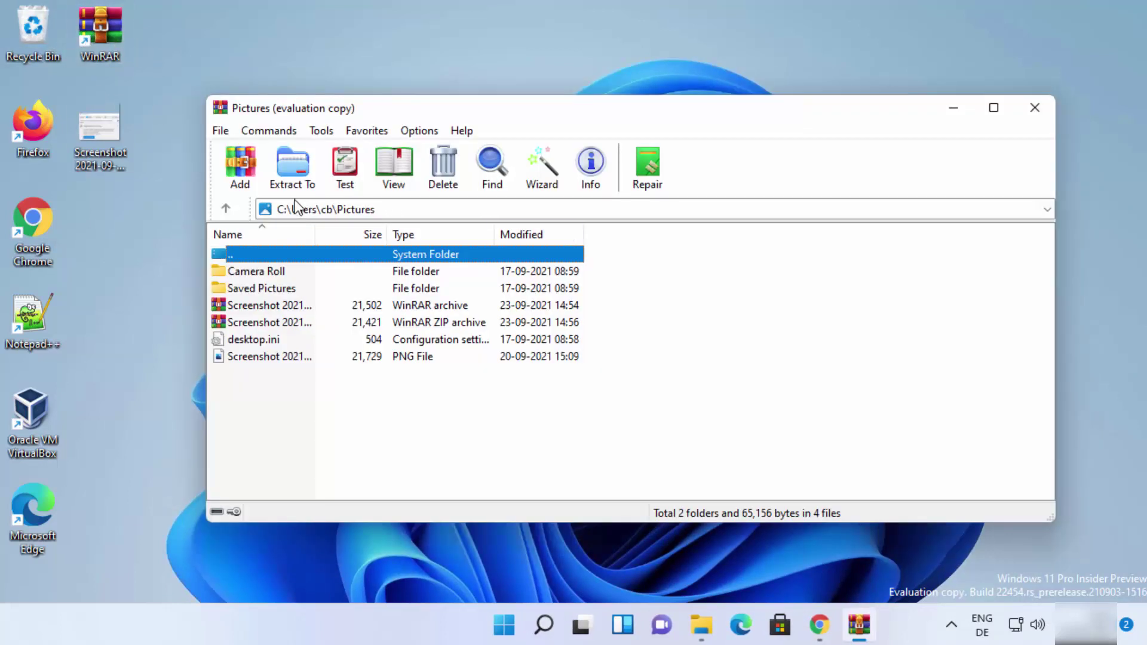
{"action": "left_click", "coordinate": [386, 211]}
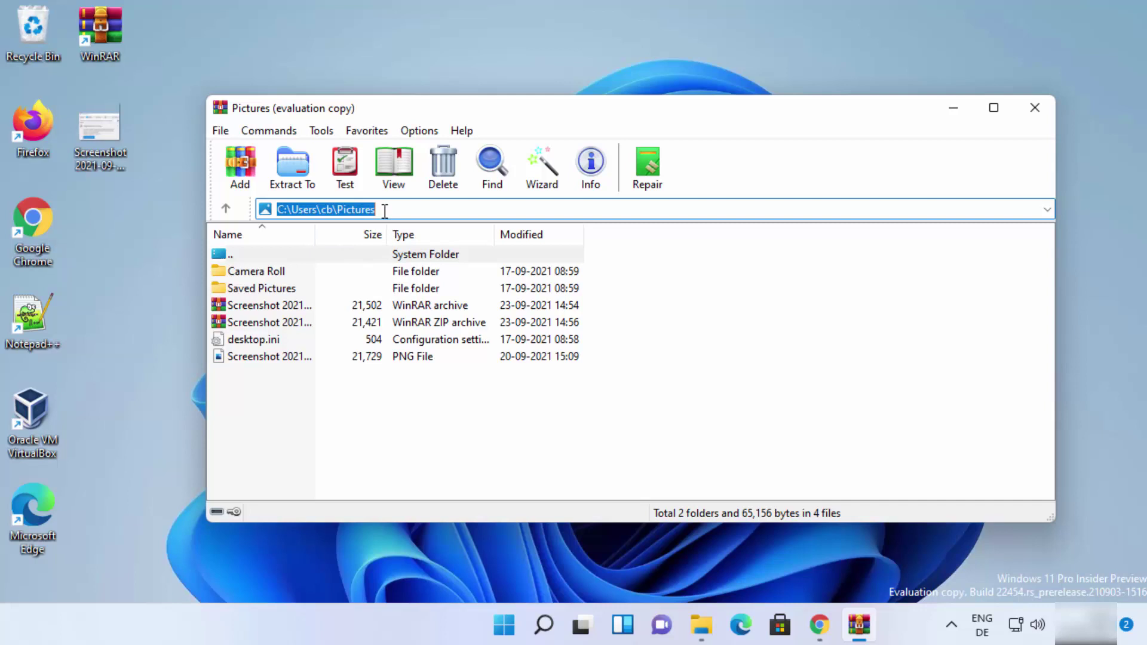
{"action": "double_click", "coordinate": [350, 208]}
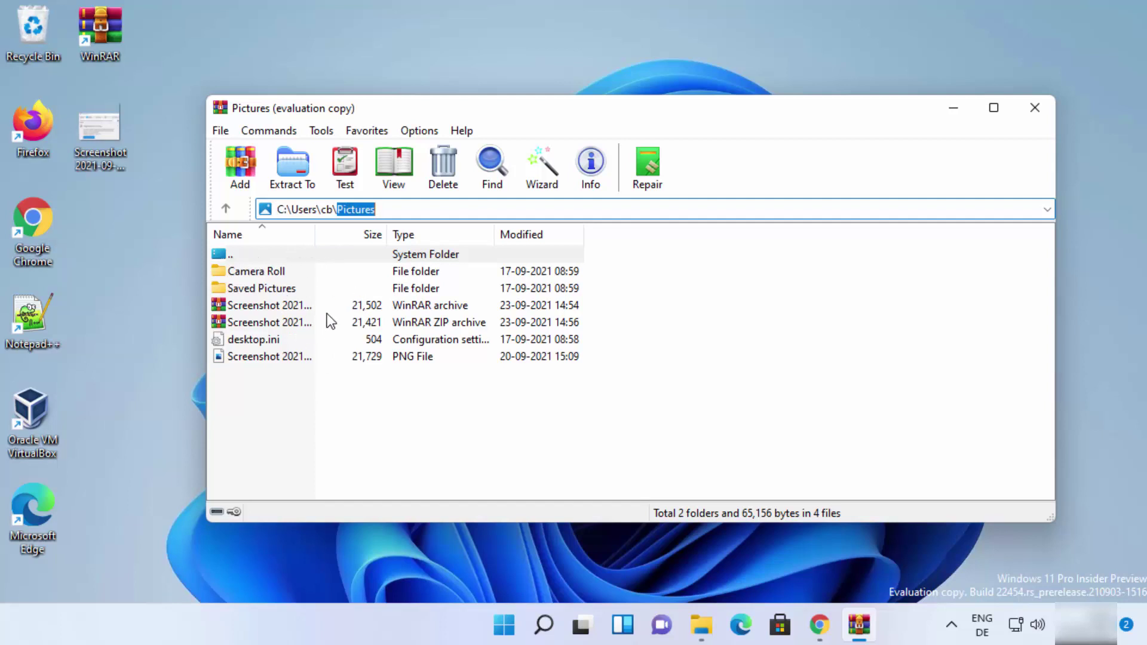
{"action": "left_click", "coordinate": [376, 208]}
{"action": "left_click_drag", "start_coordinate": [393, 208], "coordinate": [322, 208]}
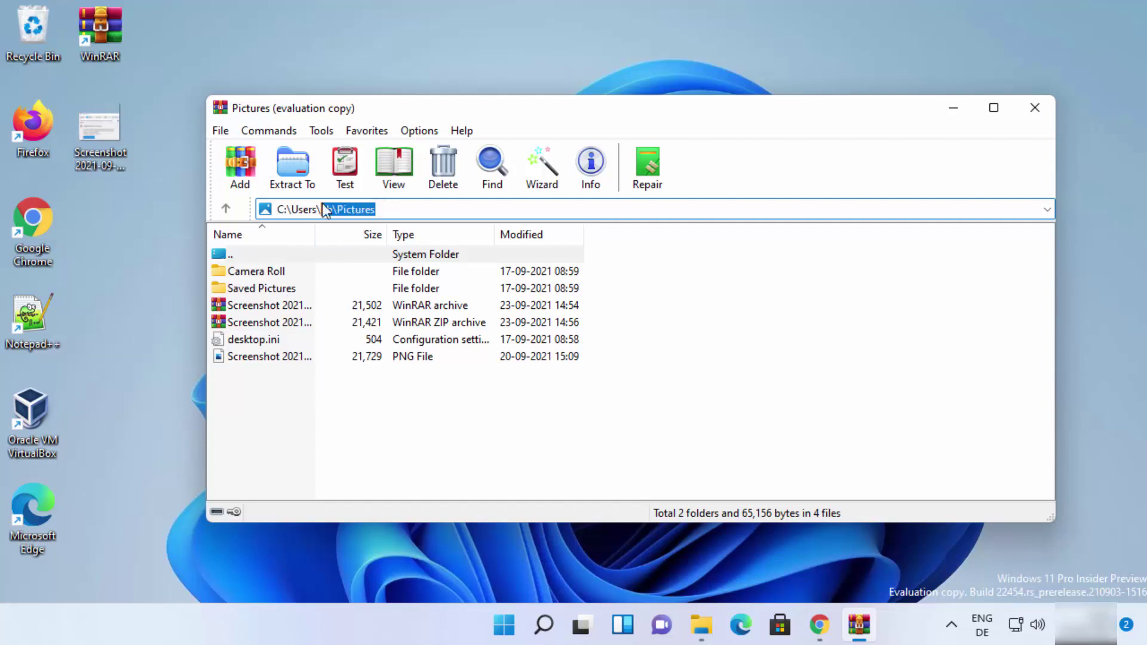
{"action": "left_click", "coordinate": [1046, 211]}
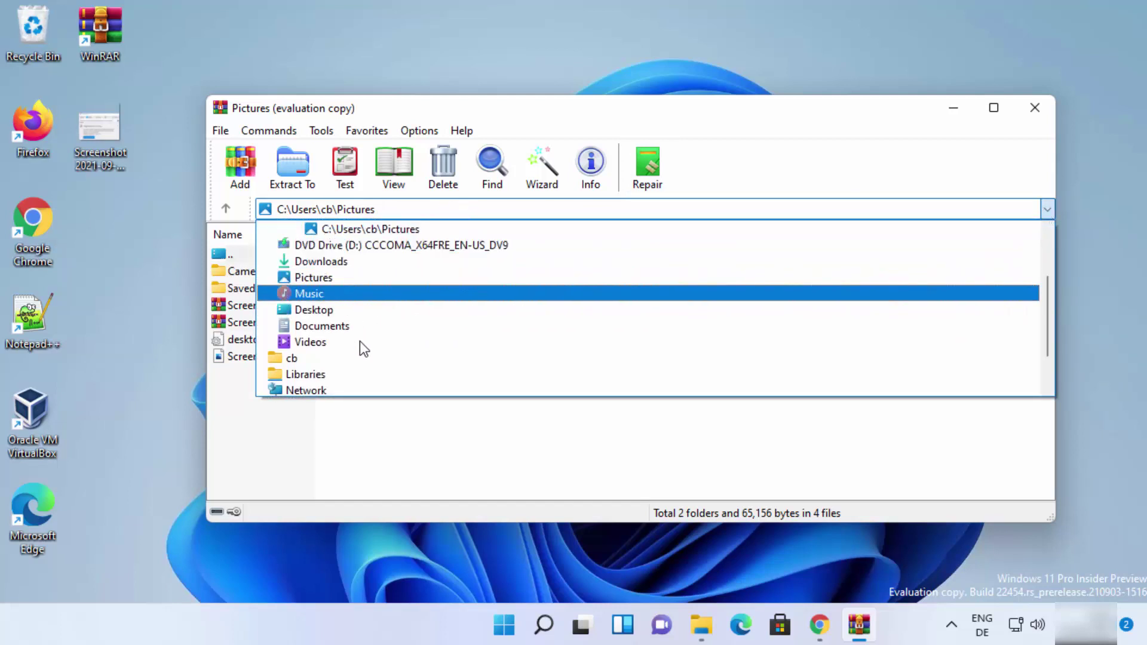
{"action": "scroll", "coordinate": [334, 346], "scroll_direction": "down", "scroll_amount": 1}
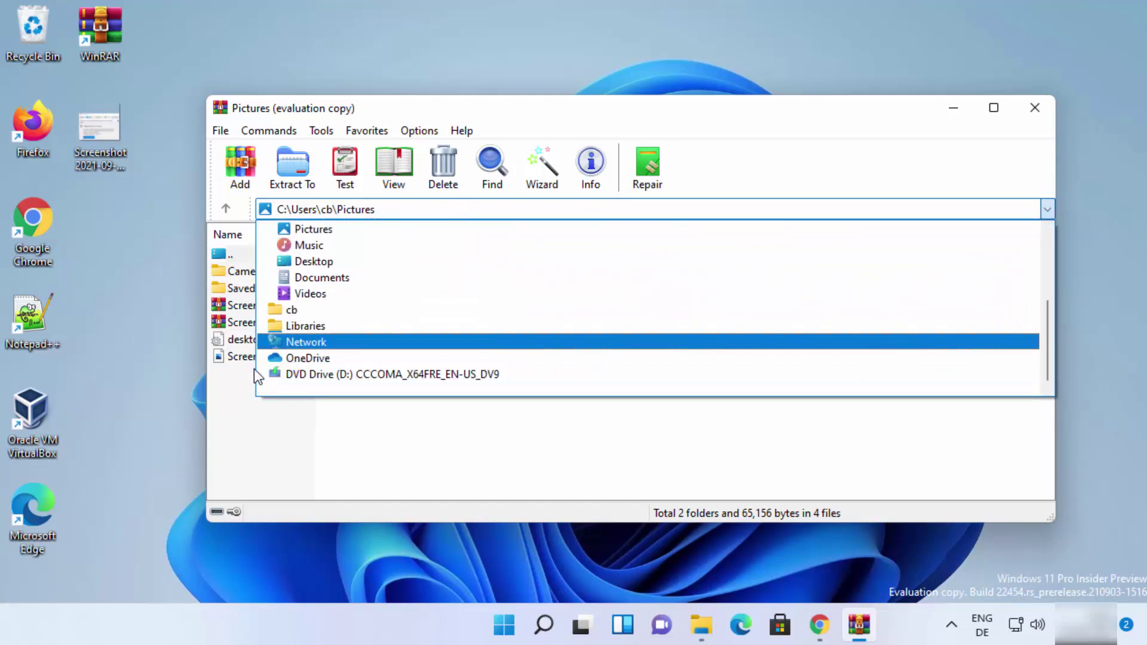
{"action": "left_click", "coordinate": [246, 421]}
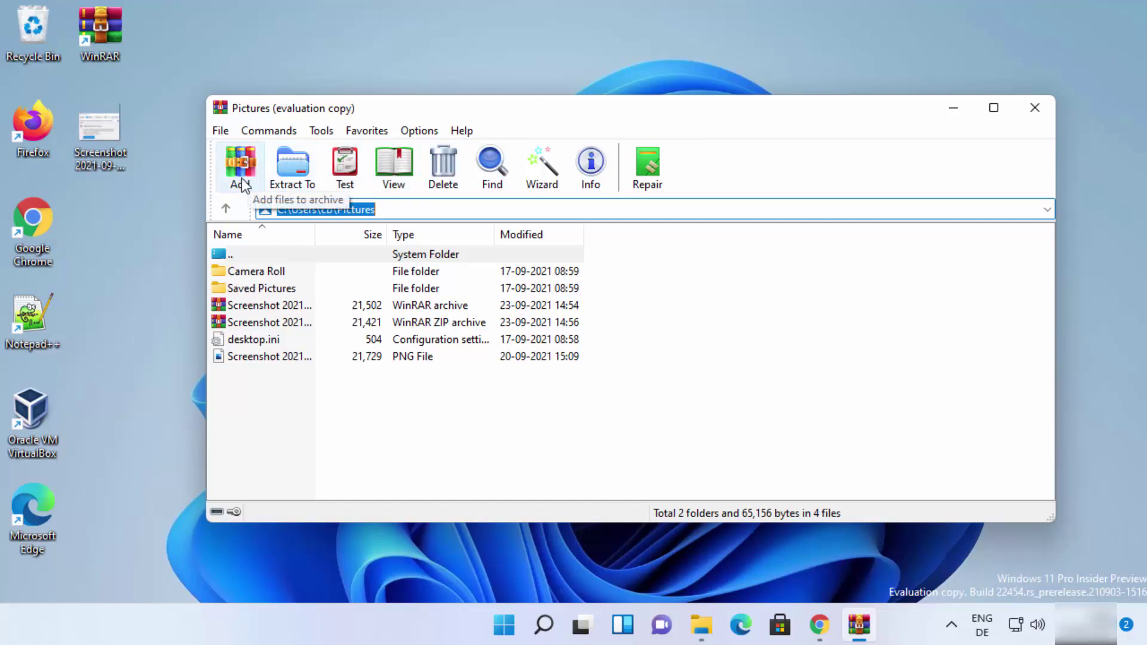
{"action": "left_click", "coordinate": [221, 132]}
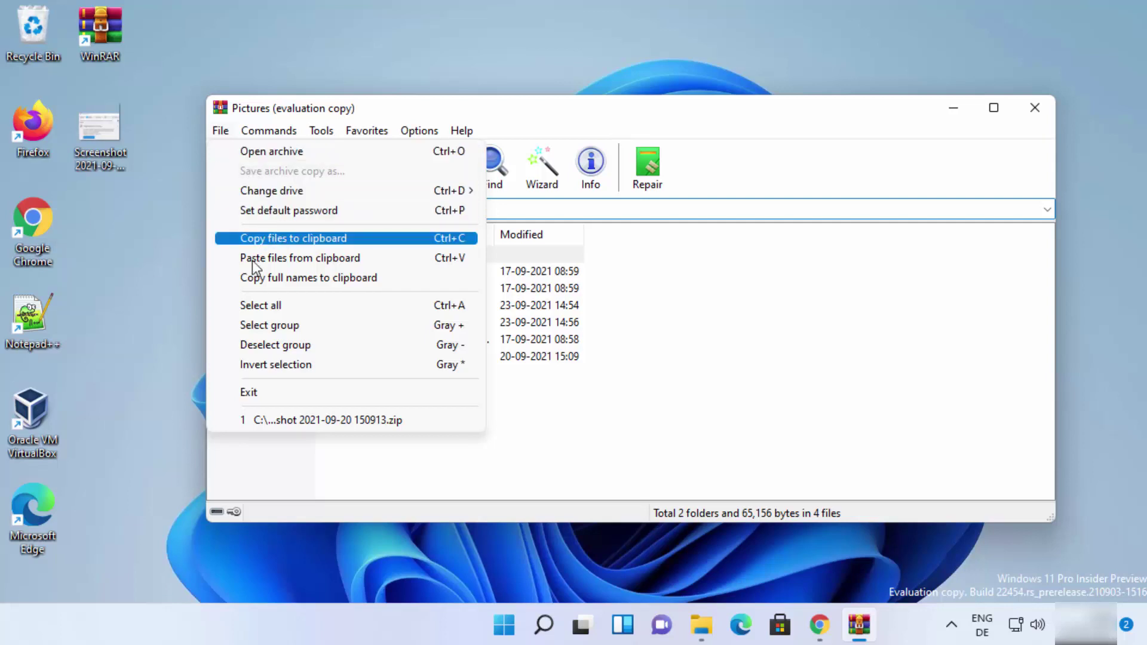
{"action": "left_click", "coordinate": [411, 126]}
{"action": "left_click", "coordinate": [412, 130]}
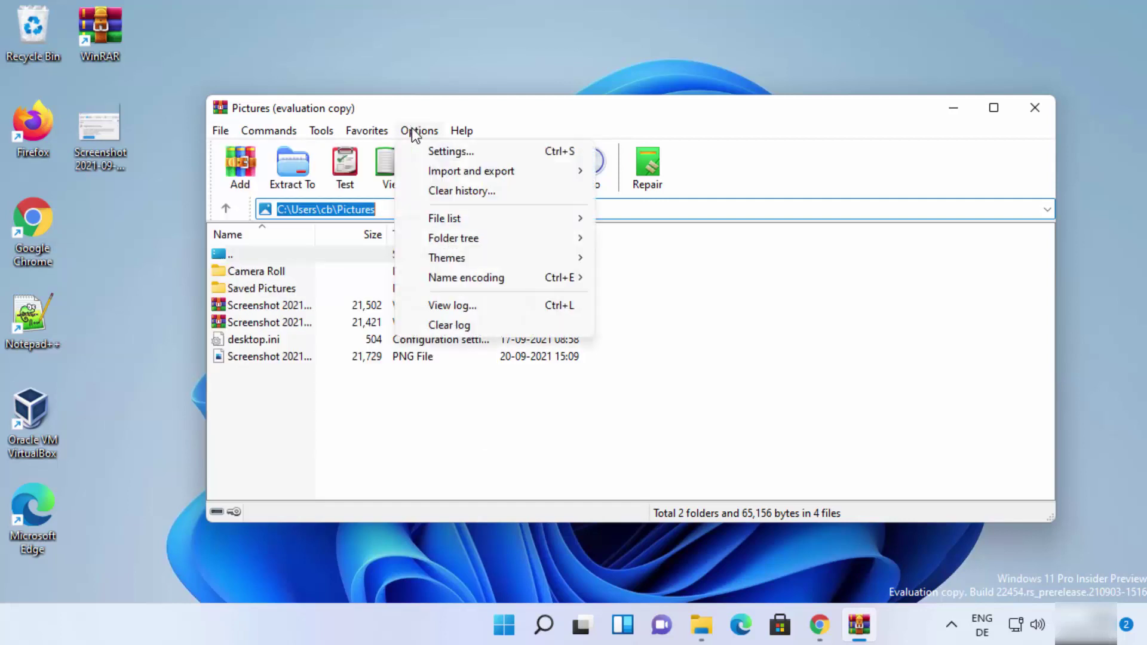
{"action": "left_click", "coordinate": [449, 152]}
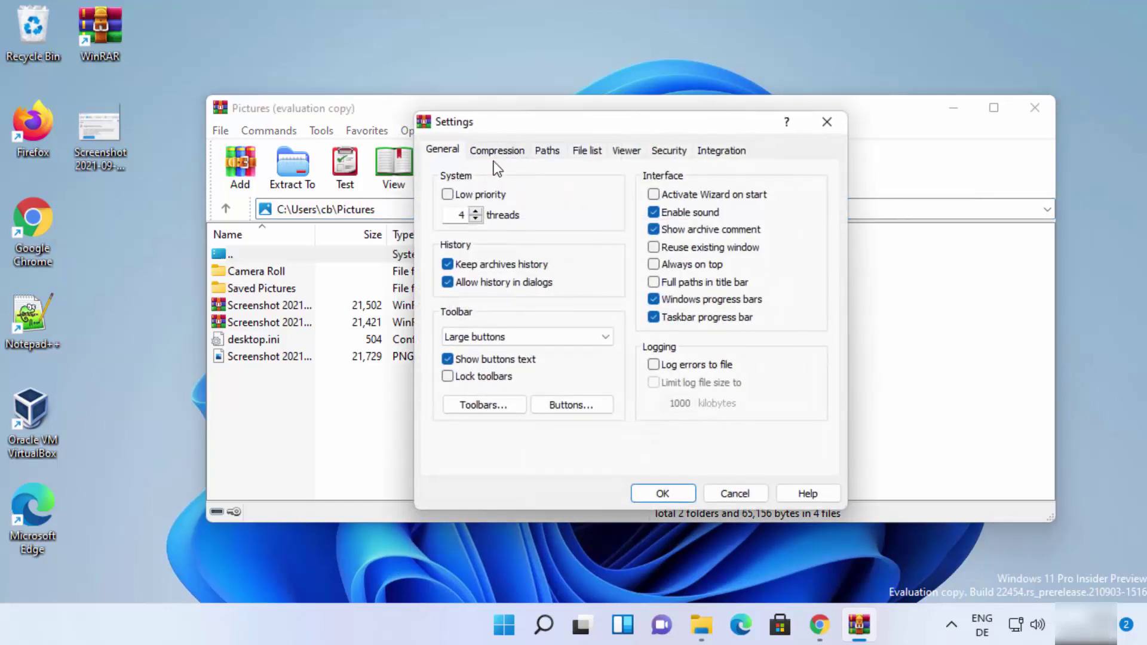
{"action": "key", "text": "Escape"}
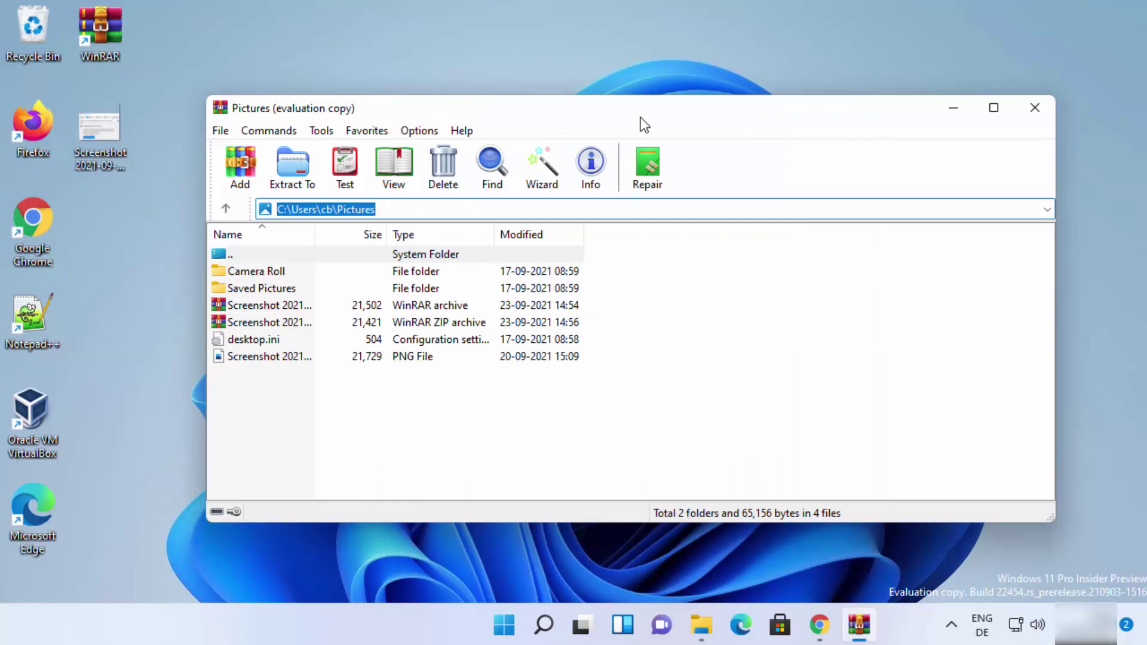